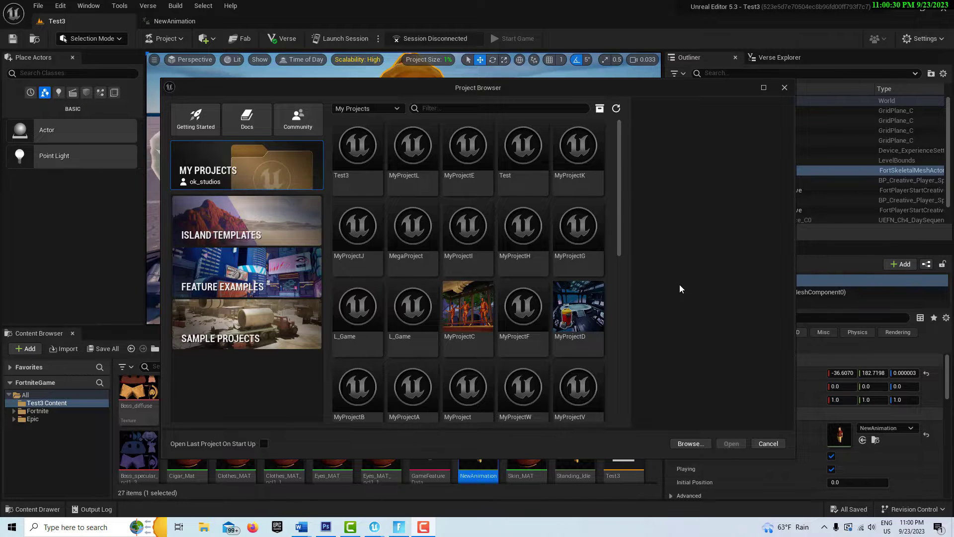
Show the Island Templates list in the Project Browser
{"action": "left_click", "coordinate": [269, 228]}
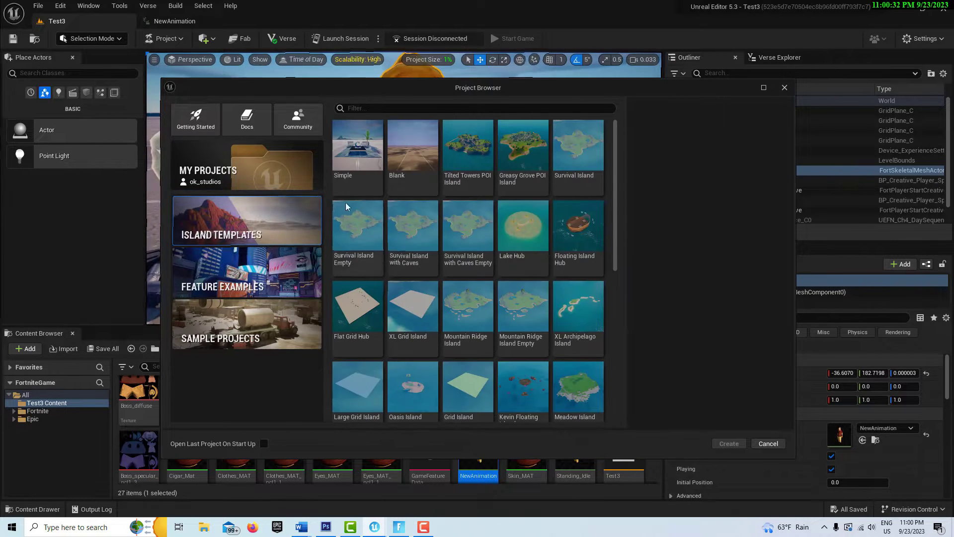
Create the MyProjectM project from the Blank island template
{"action": "left_click", "coordinate": [423, 160]}
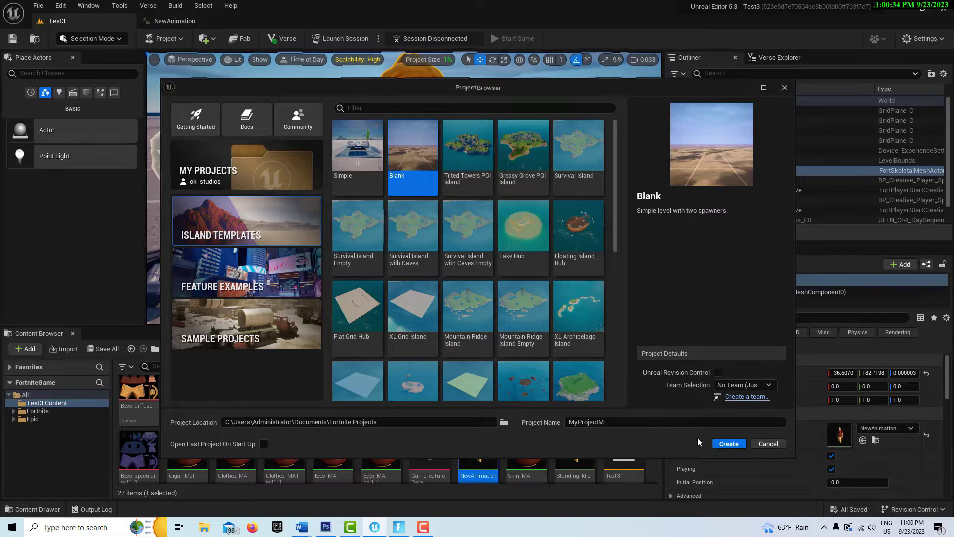
{"action": "left_click", "coordinate": [729, 443]}
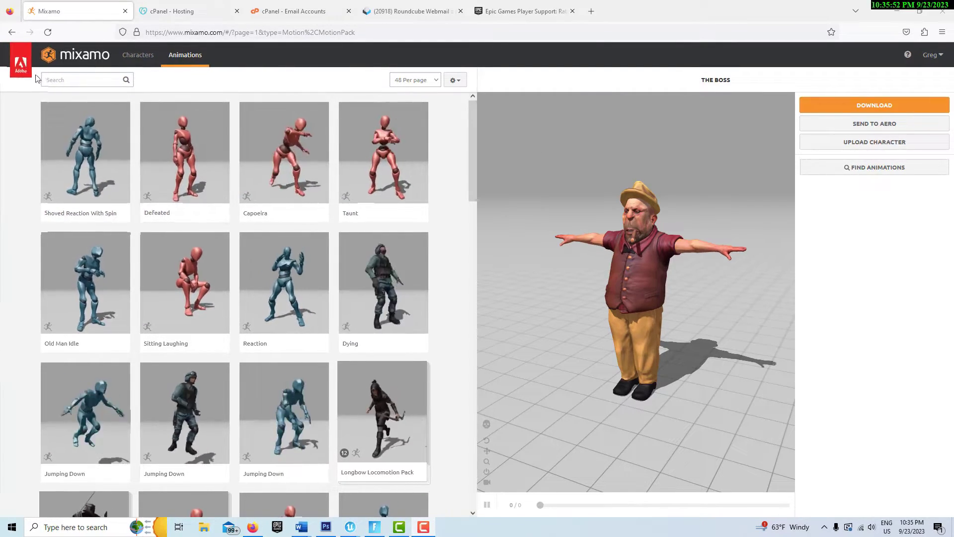
Download The Boss character from Mixamo as an FBX Binary file in T-pose
{"action": "left_click", "coordinate": [149, 59]}
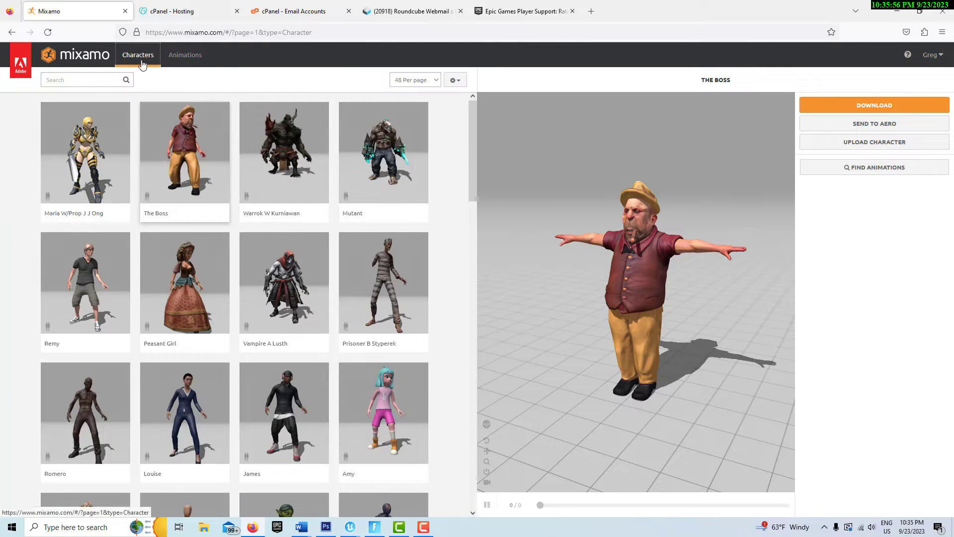
{"action": "left_click", "coordinate": [191, 64]}
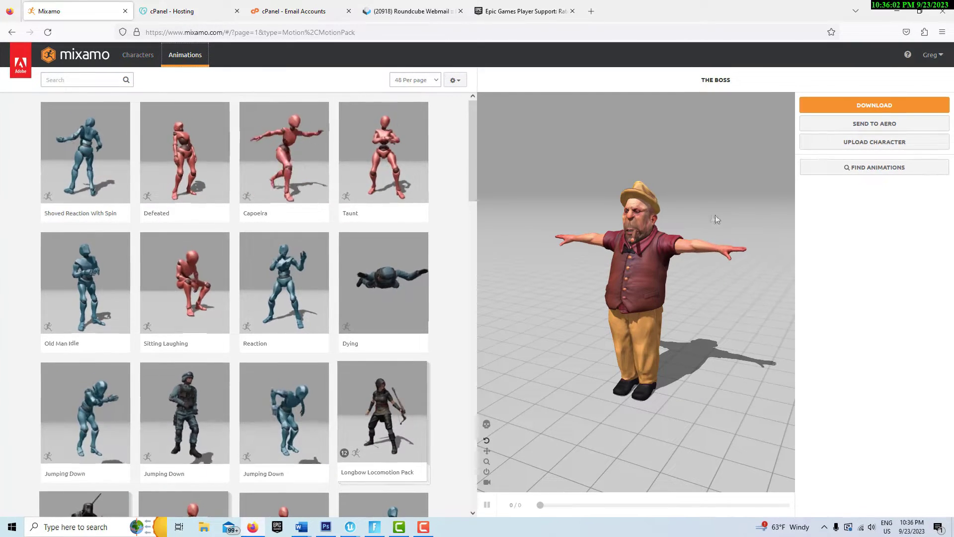
{"action": "left_click", "coordinate": [859, 107]}
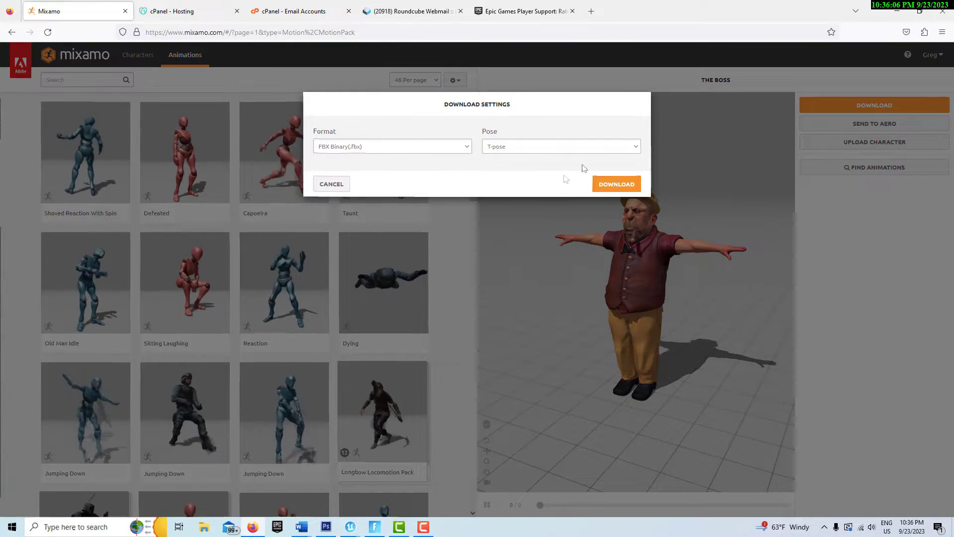
{"action": "left_click", "coordinate": [616, 184]}
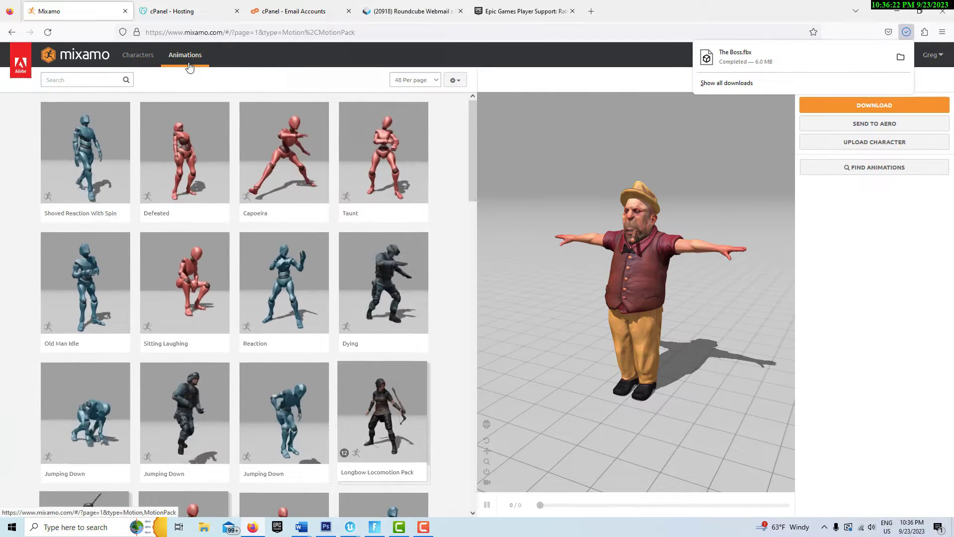
Search Mixamo animations for 'idle' and apply Standing Idle to The Boss
{"action": "left_click", "coordinate": [66, 80]}
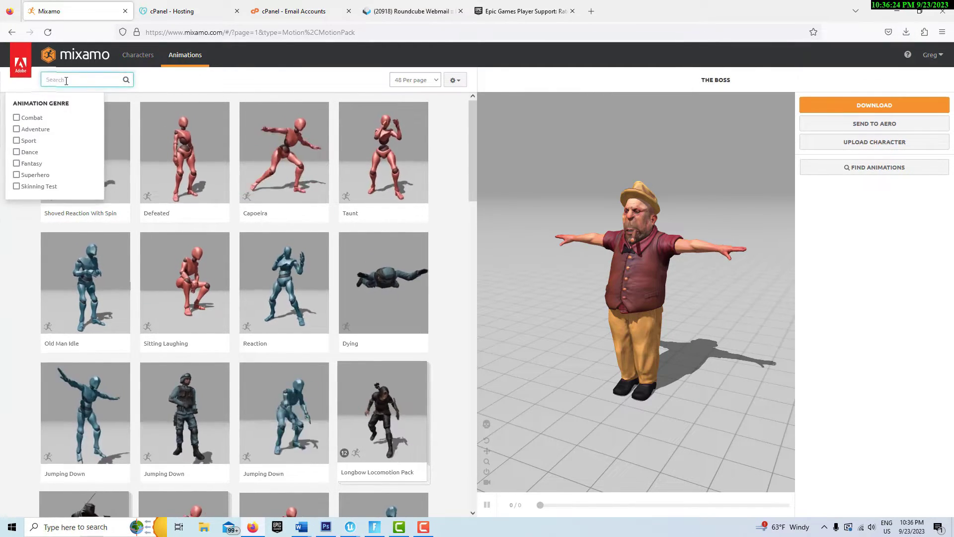
{"action": "type", "text": "idle"}
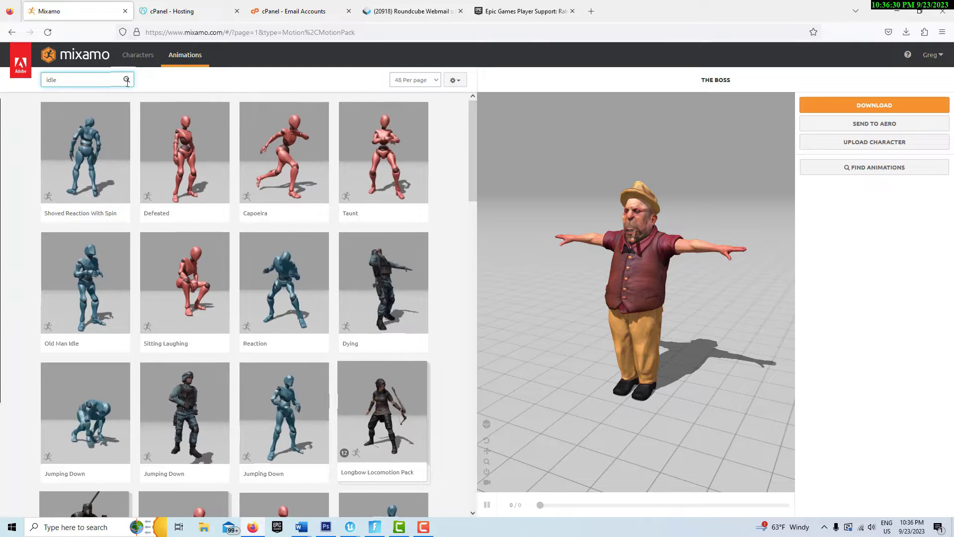
{"action": "mouse_move", "coordinate": [132, 80]}
{"action": "key", "text": "Return"}
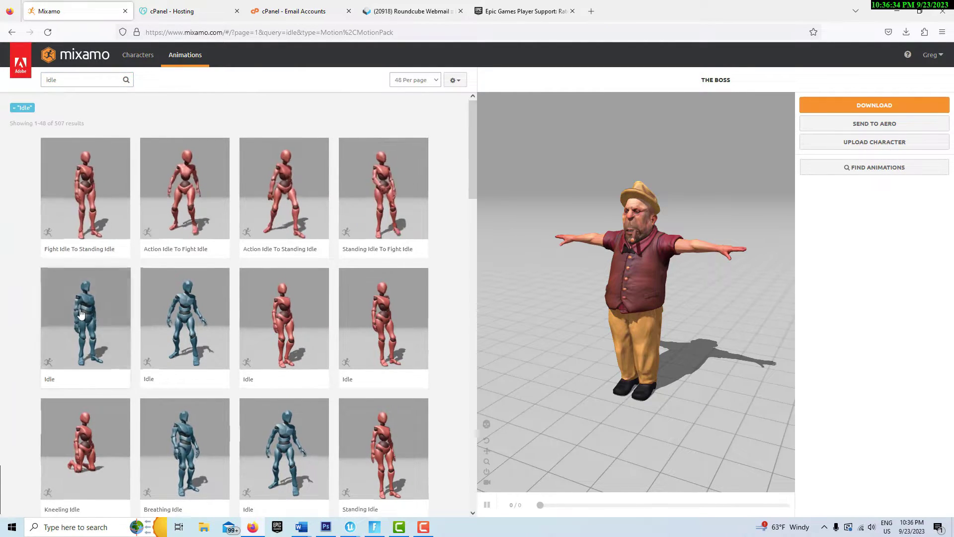
{"action": "scroll", "coordinate": [243, 358], "scroll_direction": "down", "scroll_amount": 2}
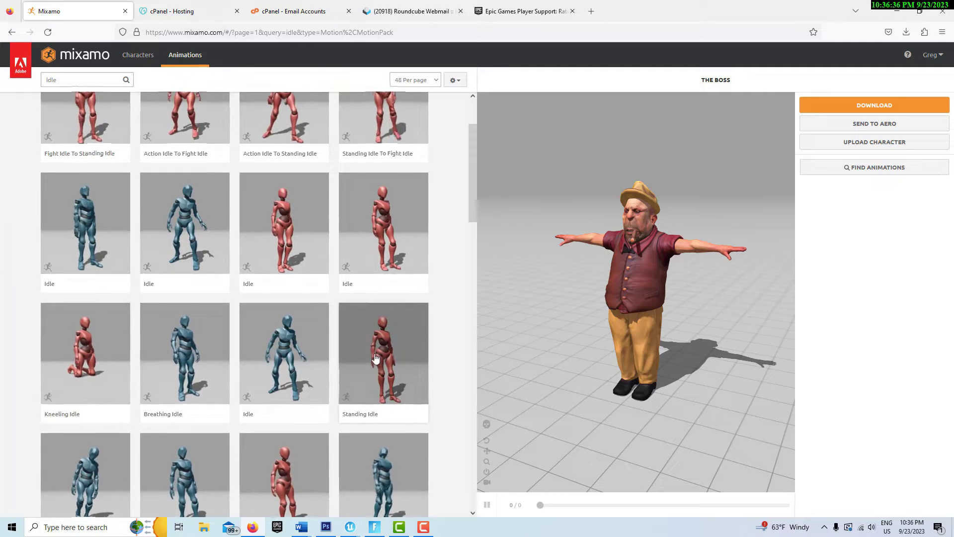
{"action": "scroll", "coordinate": [375, 358], "scroll_direction": "down", "scroll_amount": 2}
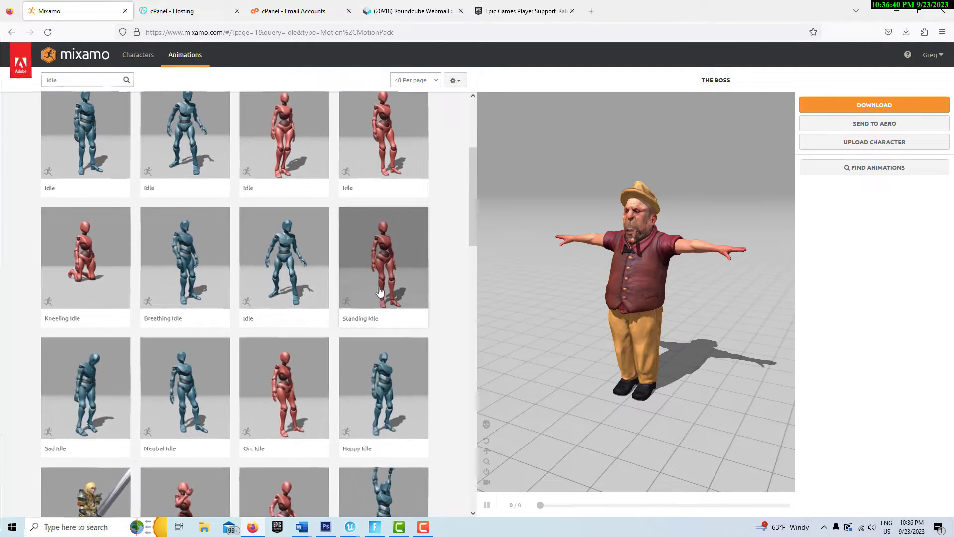
{"action": "left_click", "coordinate": [379, 291]}
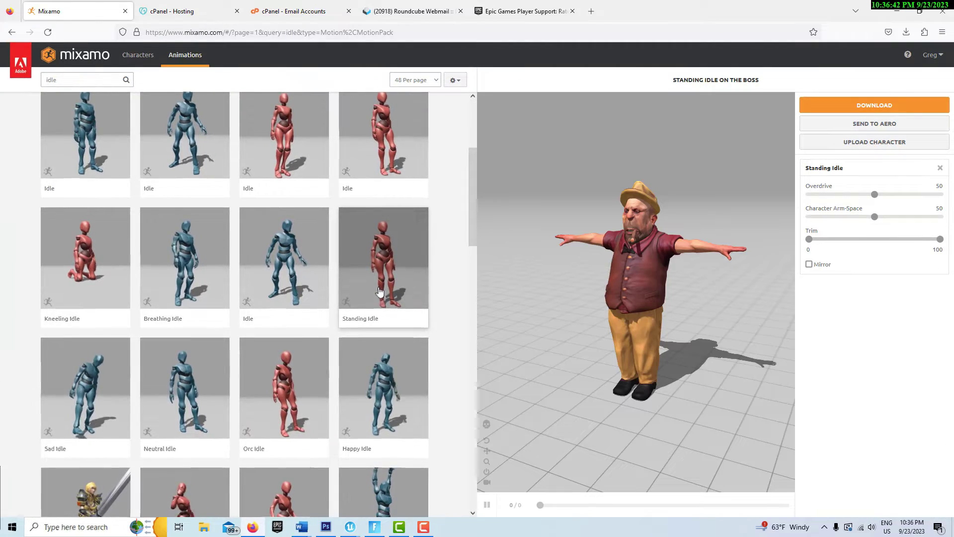
Download the Standing Idle animation as an FBX file Without Skin
{"action": "left_click", "coordinate": [882, 106]}
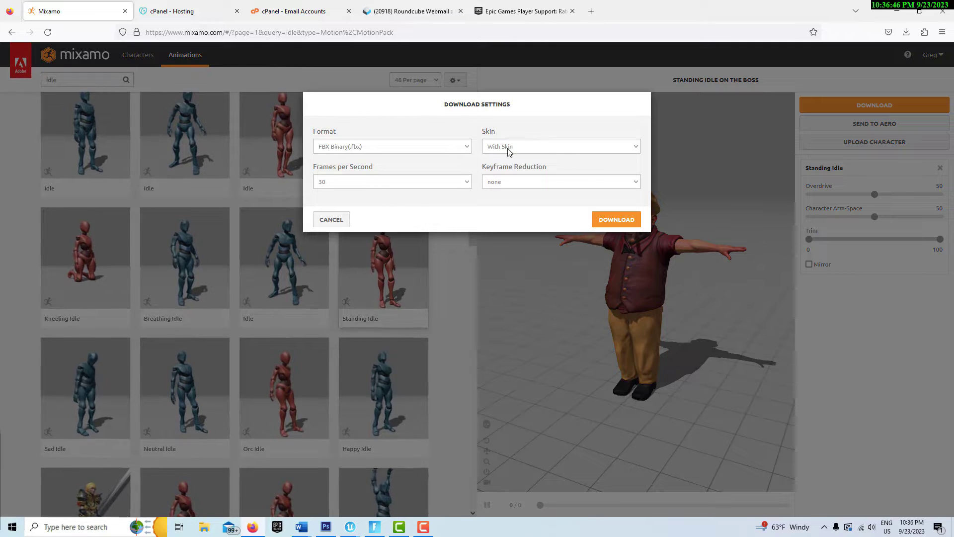
{"action": "left_click", "coordinate": [607, 149]}
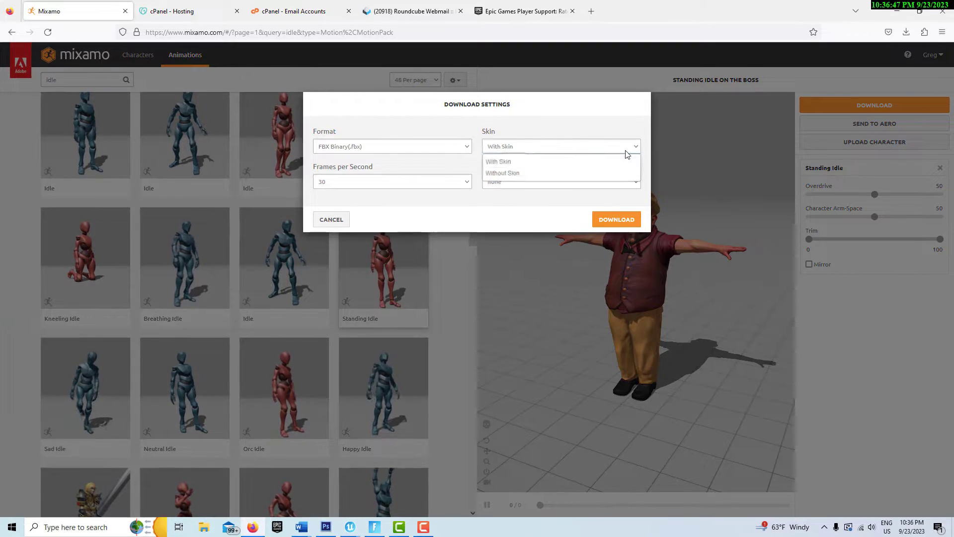
{"action": "left_click", "coordinate": [520, 172]}
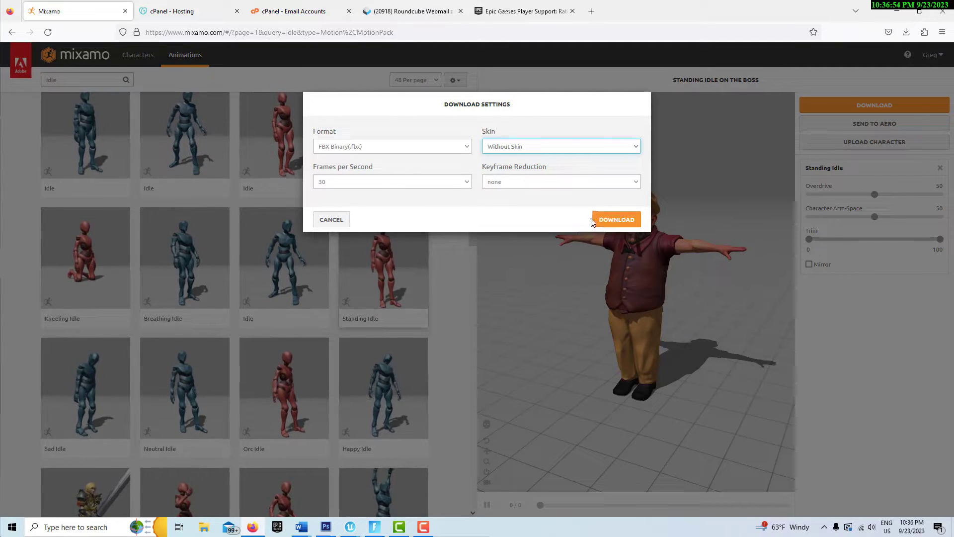
{"action": "left_click", "coordinate": [616, 220]}
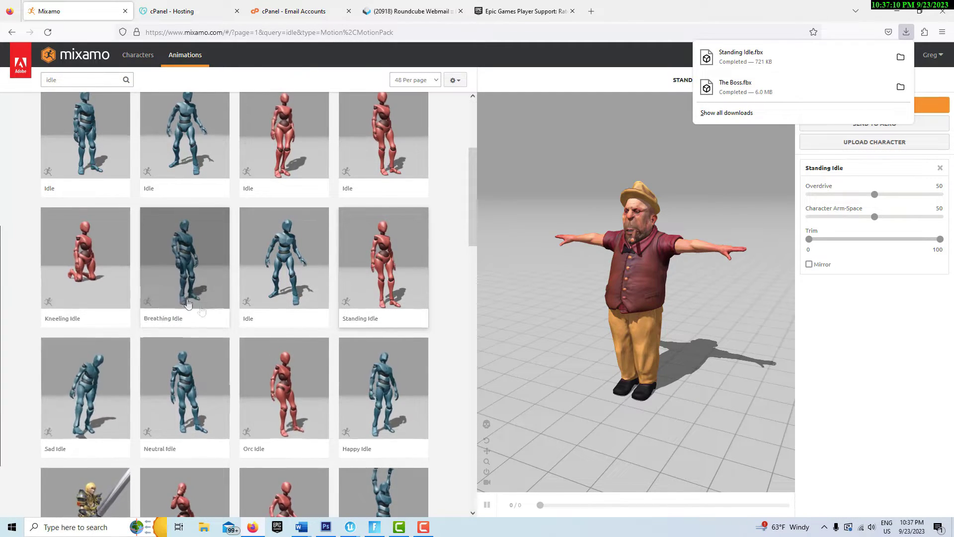
{"action": "scroll", "coordinate": [188, 298], "scroll_direction": "down", "scroll_amount": 3}
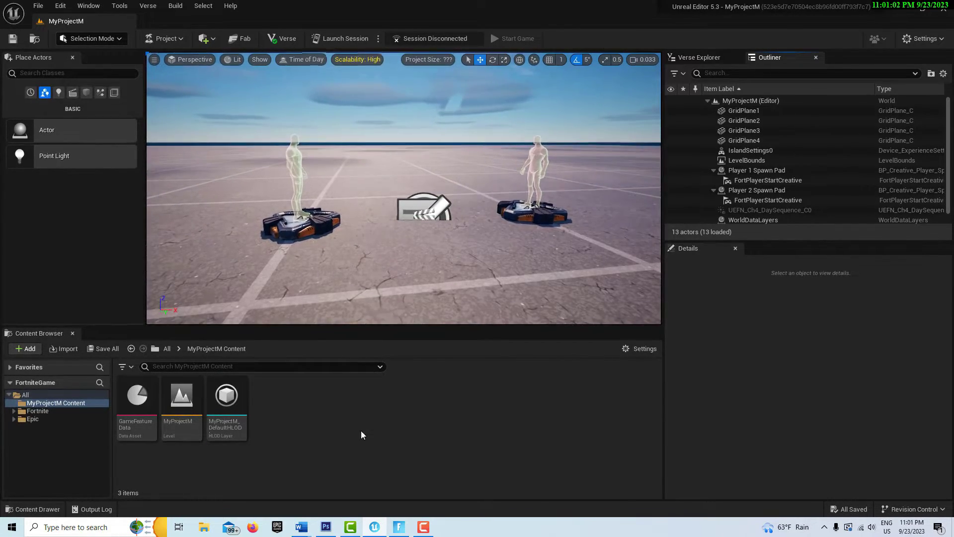
Import The Boss.fbx from Downloads into the project content using Import All
{"action": "left_click", "coordinate": [29, 349]}
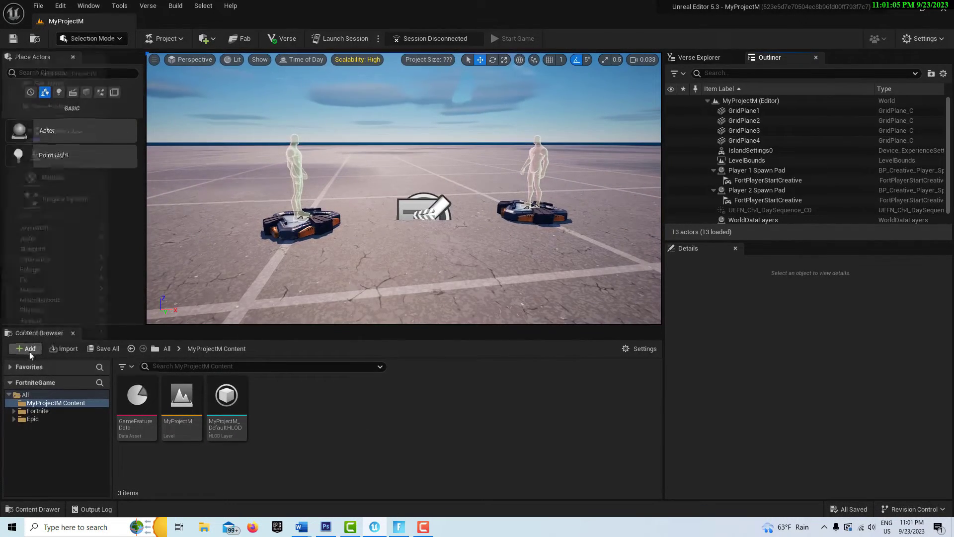
{"action": "left_click", "coordinate": [67, 75]}
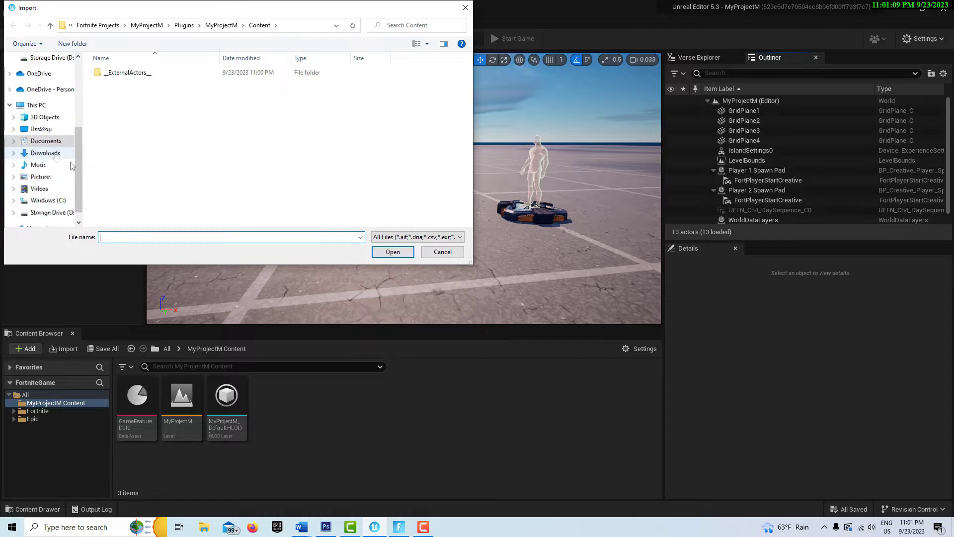
{"action": "scroll", "coordinate": [76, 174], "scroll_direction": "up", "scroll_amount": 4}
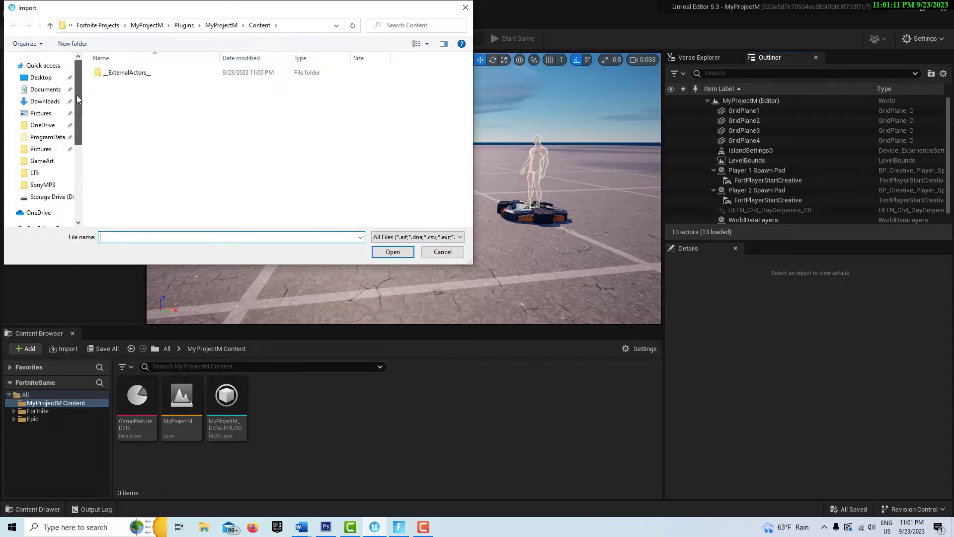
{"action": "left_click", "coordinate": [46, 101]}
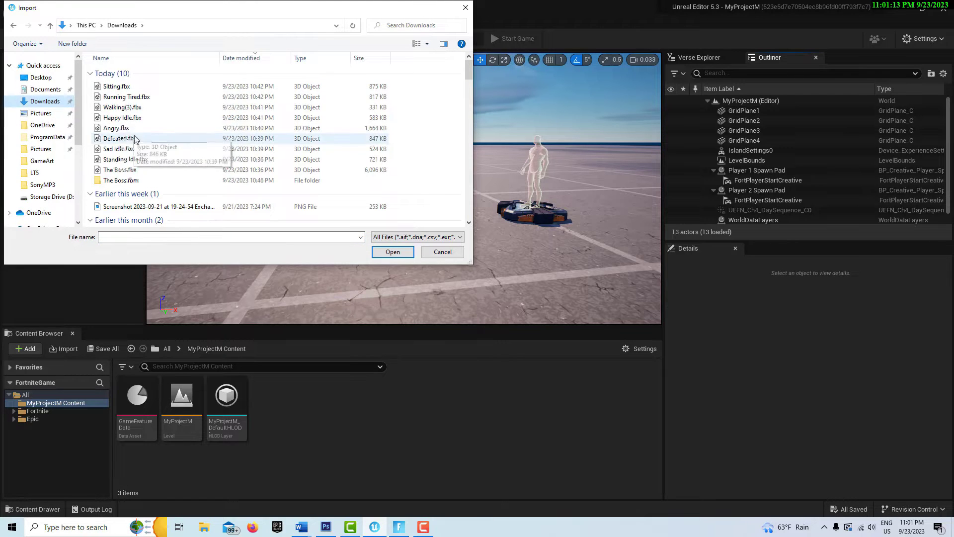
{"action": "left_click", "coordinate": [139, 174]}
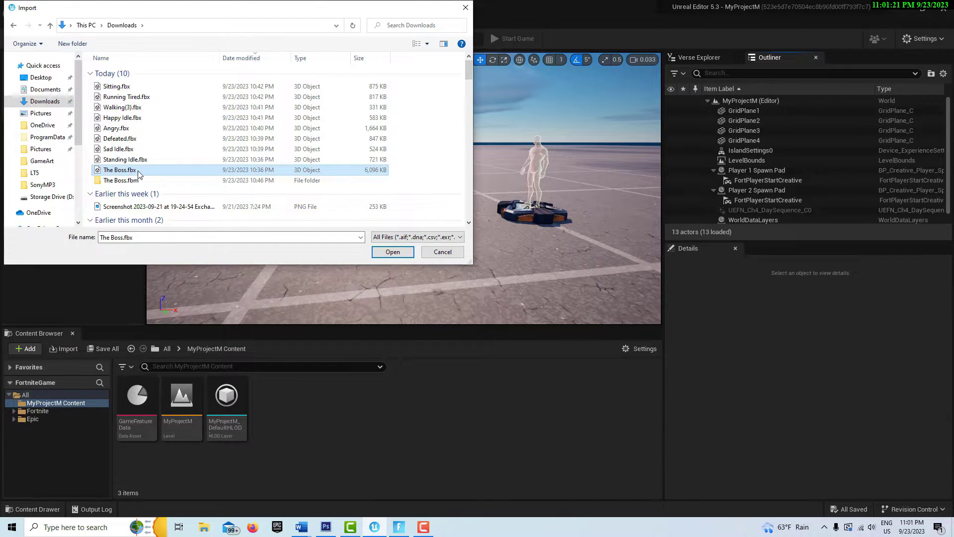
{"action": "left_click", "coordinate": [393, 252]}
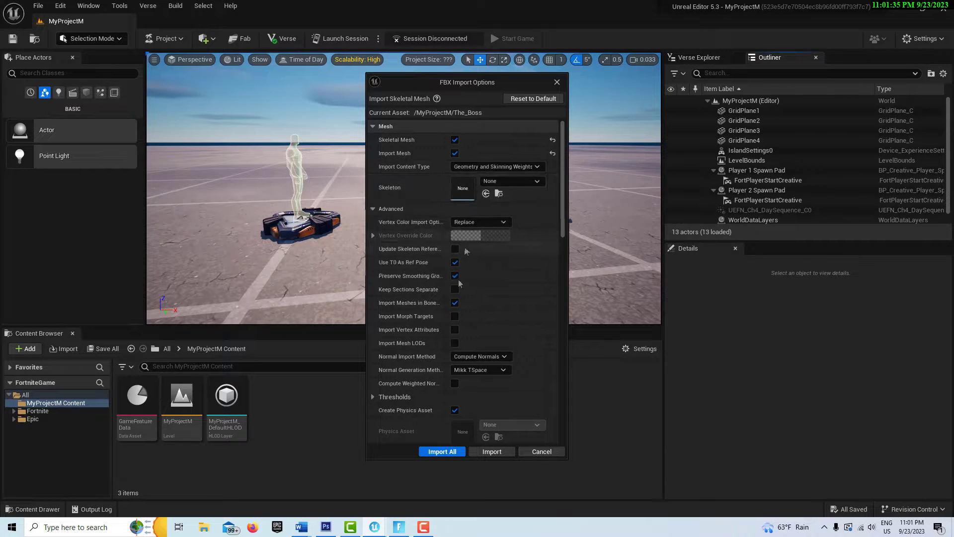
{"action": "left_click", "coordinate": [441, 451]}
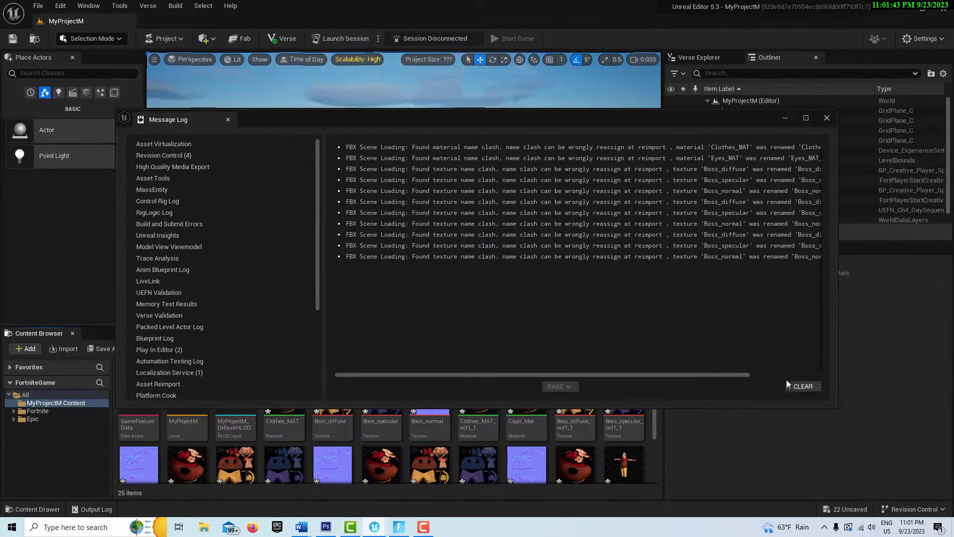
Close the import message log and look through the imported Boss assets in Content
{"action": "left_click", "coordinate": [827, 118]}
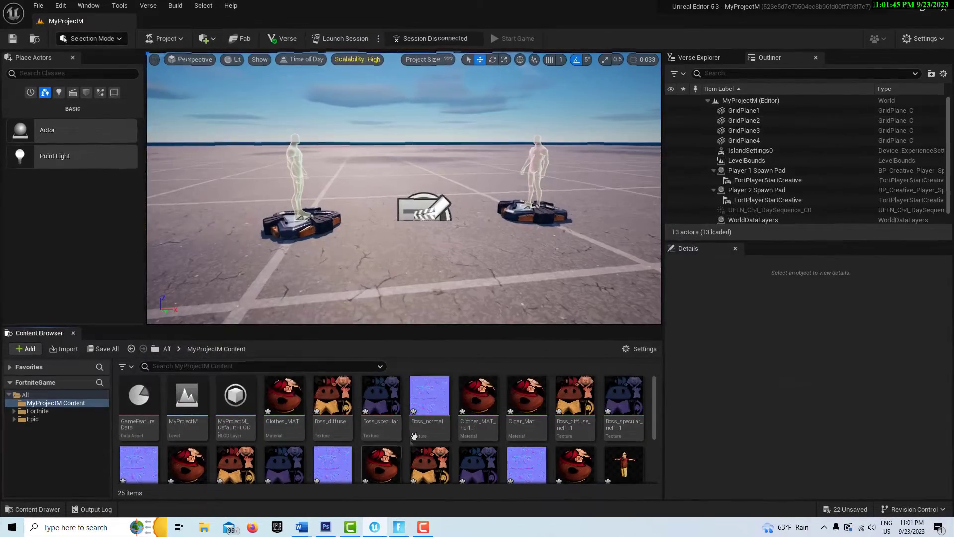
{"action": "scroll", "coordinate": [441, 405], "scroll_direction": "down", "scroll_amount": 3}
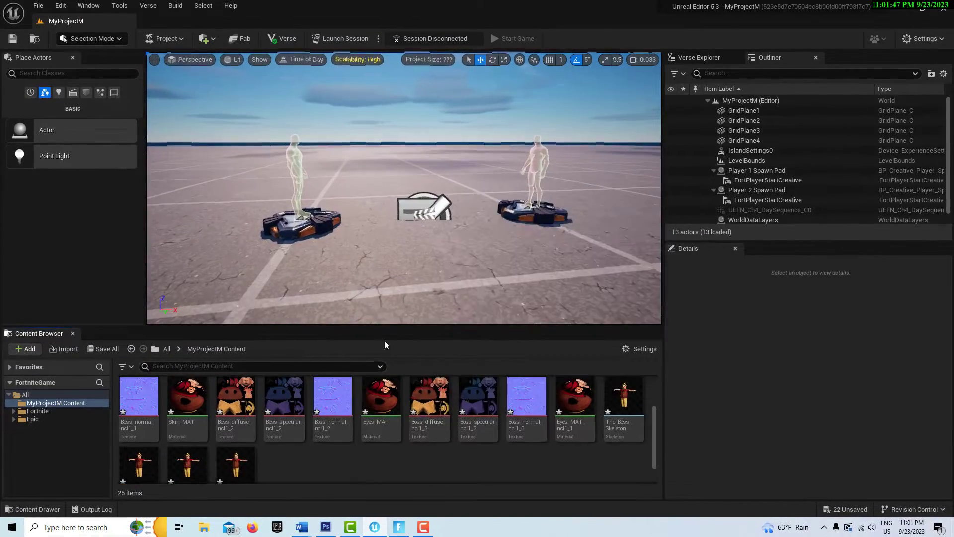
{"action": "scroll", "coordinate": [275, 455], "scroll_direction": "down", "scroll_amount": 2}
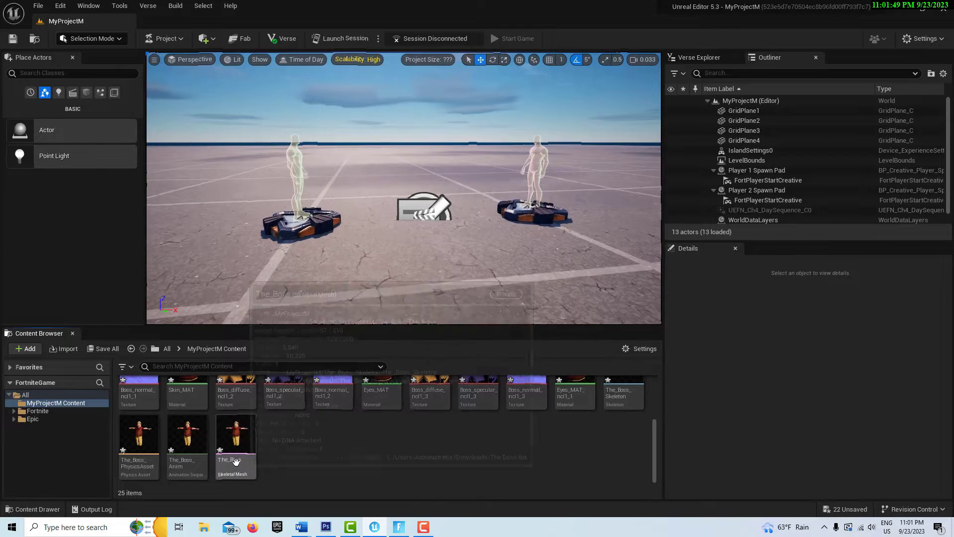
{"action": "scroll", "coordinate": [560, 434], "scroll_direction": "up", "scroll_amount": 1}
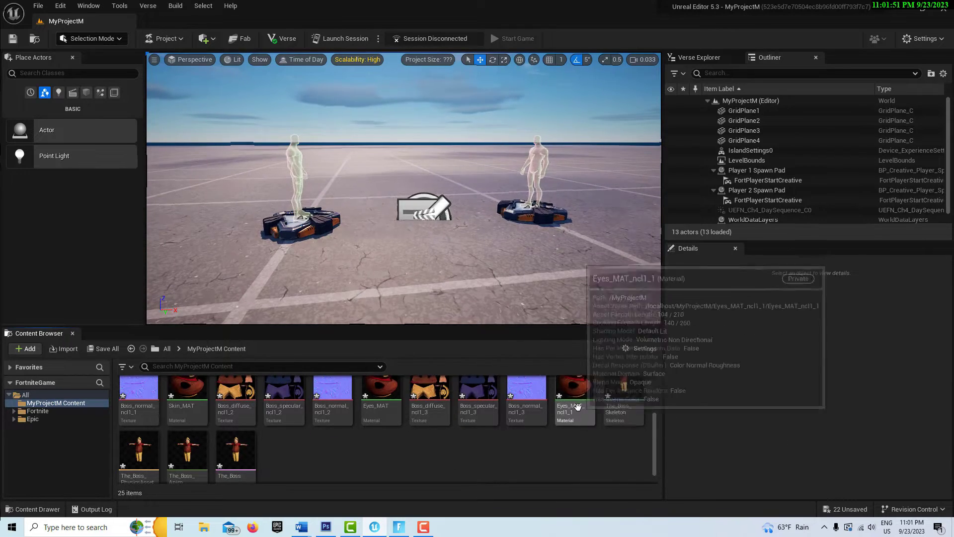
{"action": "scroll", "coordinate": [174, 448], "scroll_direction": "down", "scroll_amount": 1}
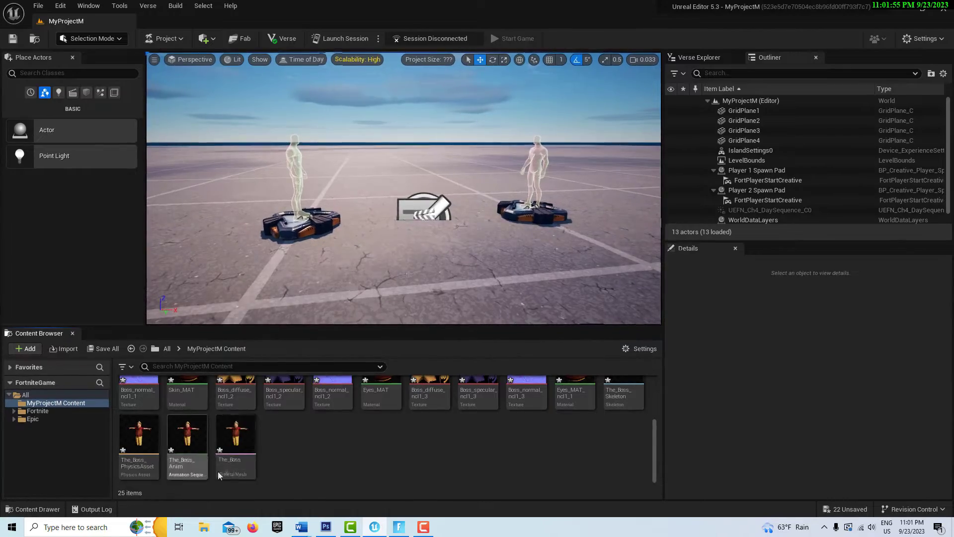
{"action": "mouse_move", "coordinate": [185, 447]}
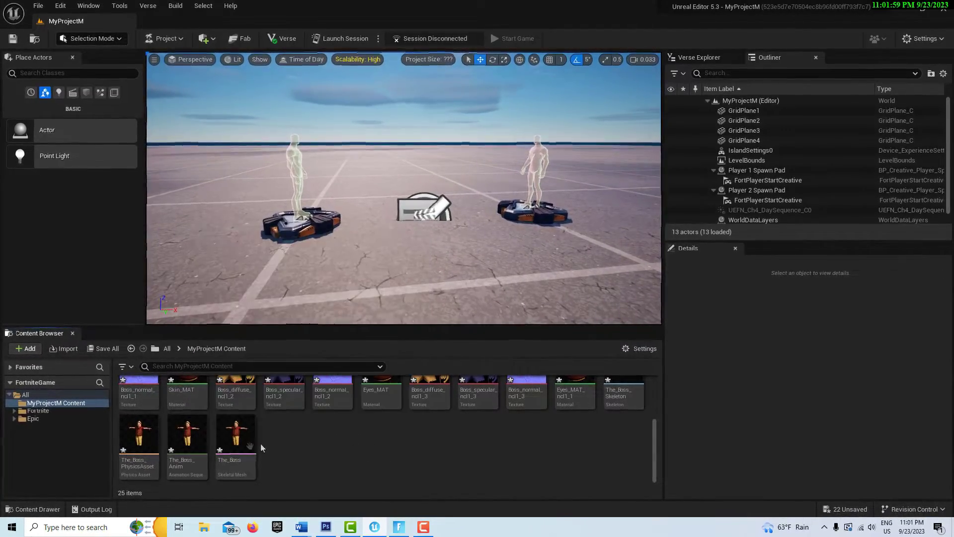
{"action": "mouse_move", "coordinate": [246, 442]}
{"action": "scroll", "coordinate": [239, 457], "scroll_direction": "up", "scroll_amount": 1}
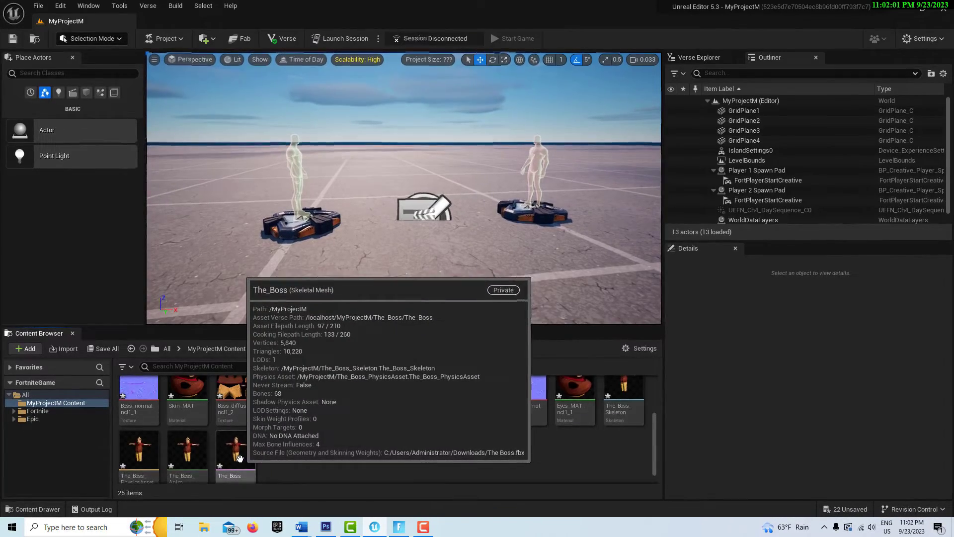
{"action": "scroll", "coordinate": [240, 457], "scroll_direction": "up", "scroll_amount": 1}
{"action": "mouse_move", "coordinate": [623, 427]}
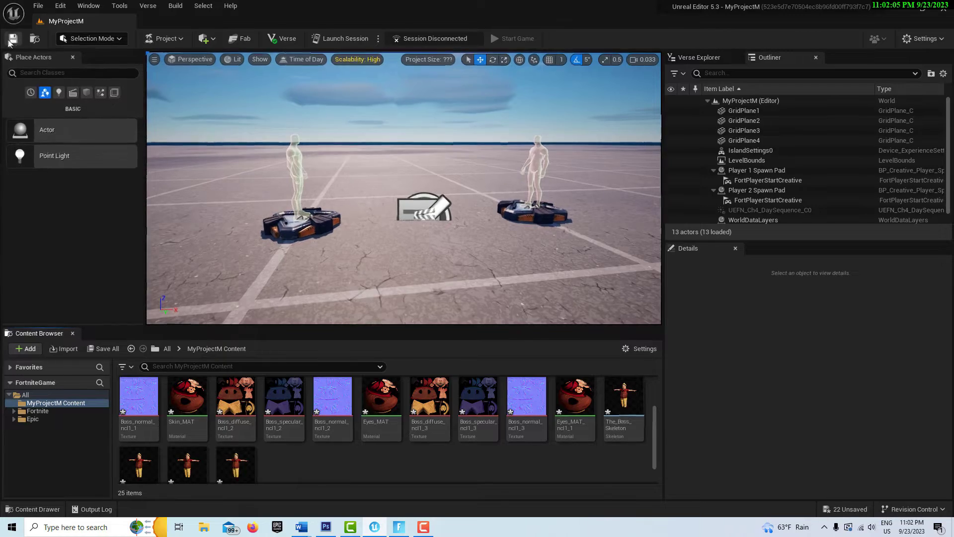
Save all the unsaved imported Boss assets with File > Save All
{"action": "left_click", "coordinate": [38, 5]}
{"action": "left_click", "coordinate": [81, 111]}
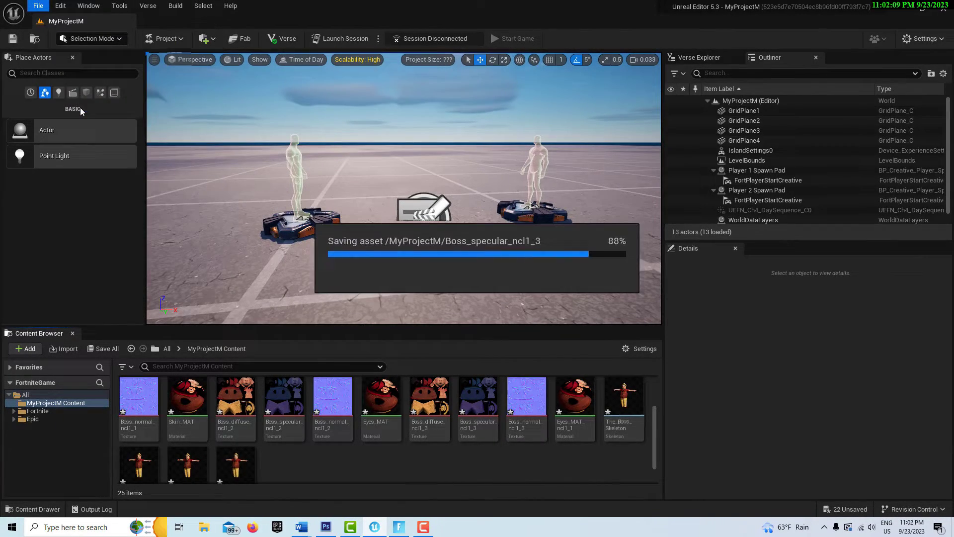
{"action": "scroll", "coordinate": [459, 449], "scroll_direction": "down", "scroll_amount": 1}
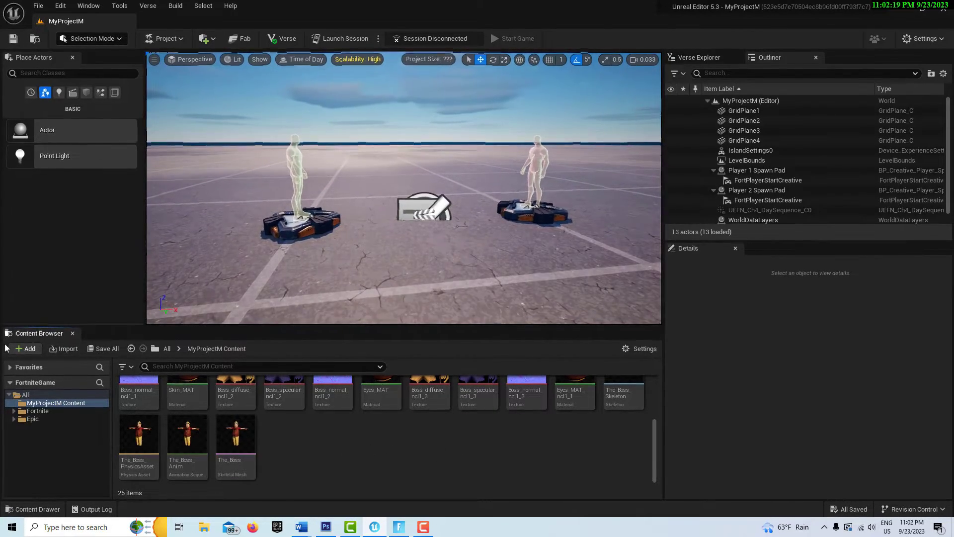
Import Standing Idle.fbx onto The_Boss_Skeleton and drag Standing_Idle into the level
{"action": "left_click", "coordinate": [22, 349]}
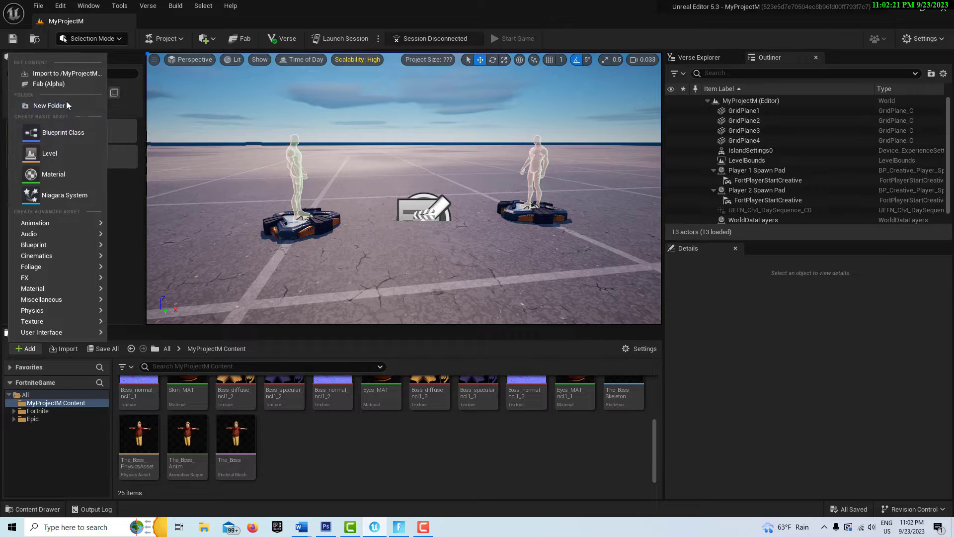
{"action": "left_click", "coordinate": [67, 73]}
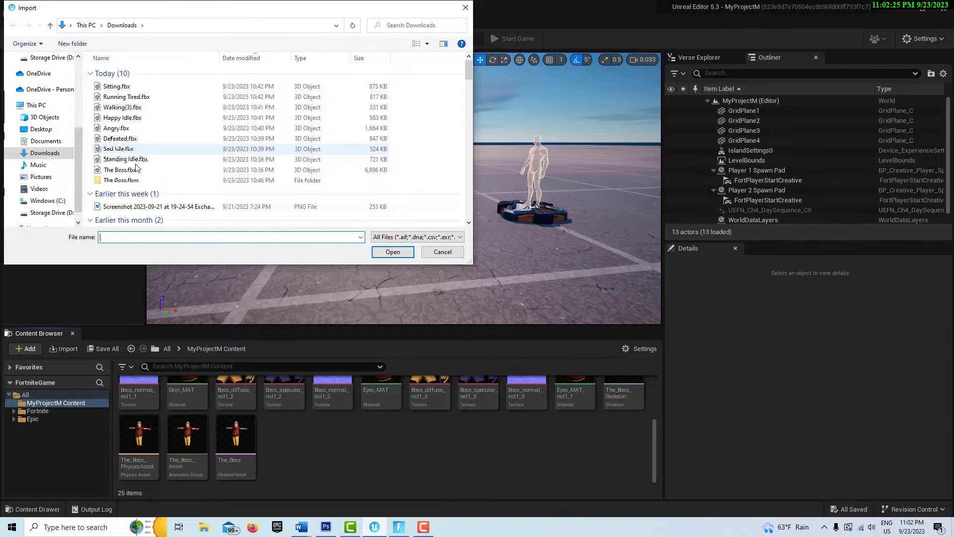
{"action": "left_click", "coordinate": [400, 253]}
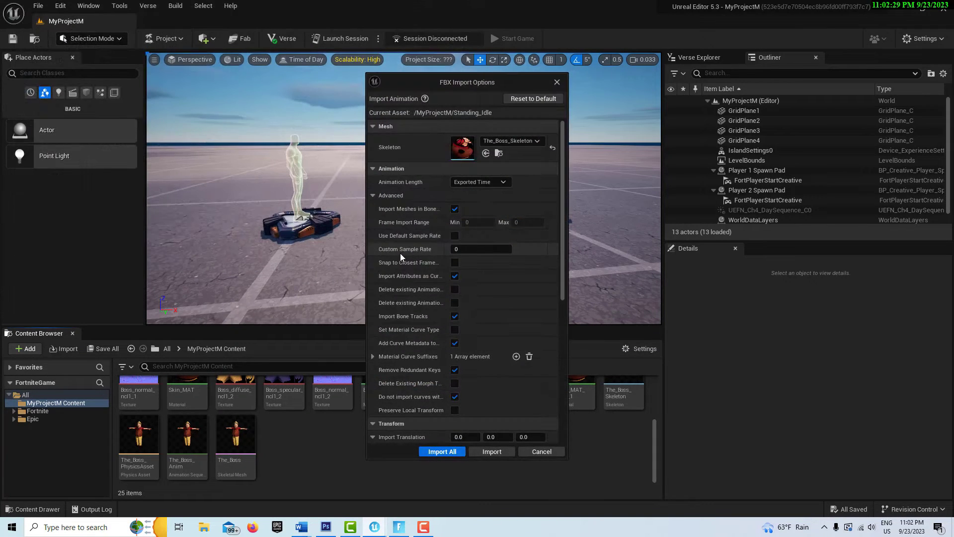
{"action": "left_click", "coordinate": [444, 452]}
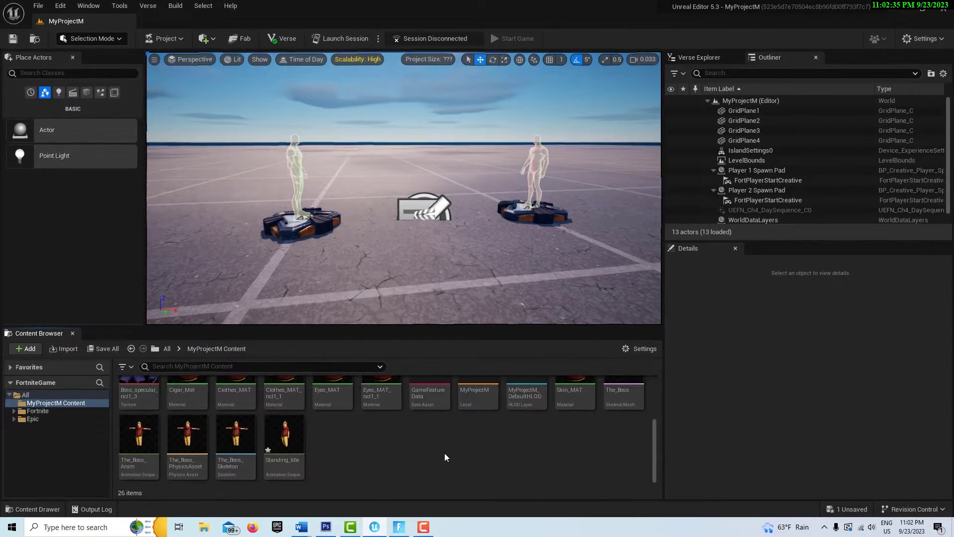
{"action": "mouse_move", "coordinate": [293, 437]}
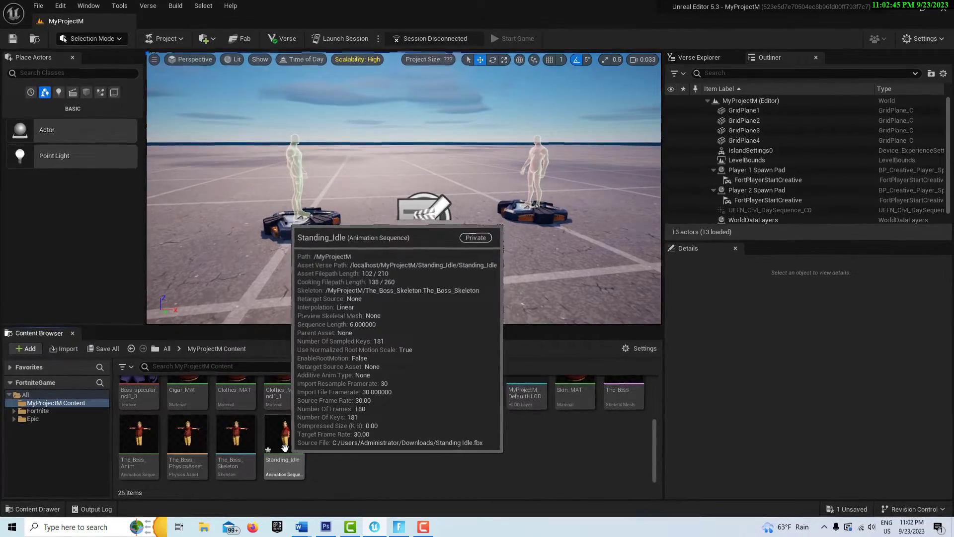
{"action": "left_click_drag", "start_coordinate": [291, 444], "coordinate": [423, 266]}
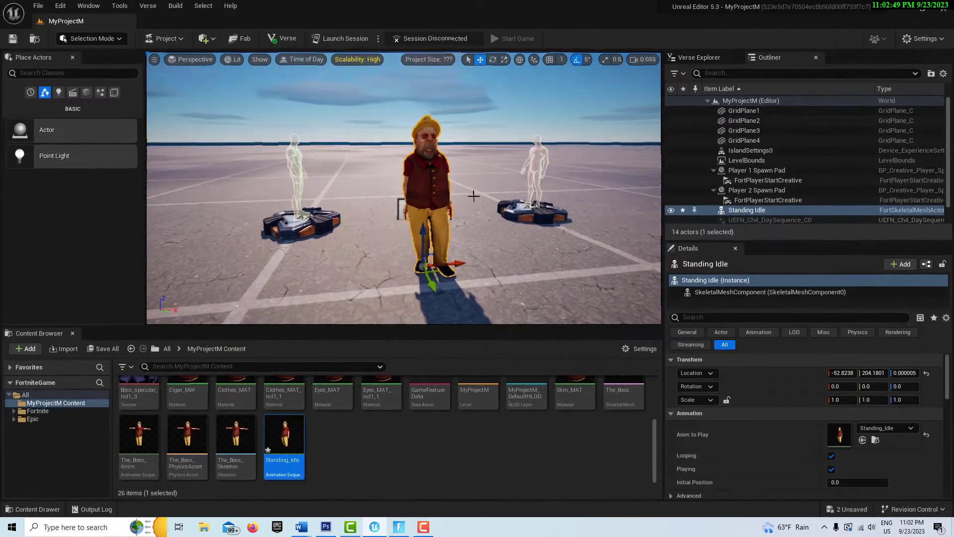
Frame the placed Boss character in the viewport, then open Standing_Idle in the animation editor
{"action": "right_click_drag", "start_coordinate": [480, 231], "coordinate": [448, 235]}
{"action": "key", "text": "s"}
{"action": "key", "text": "s"}
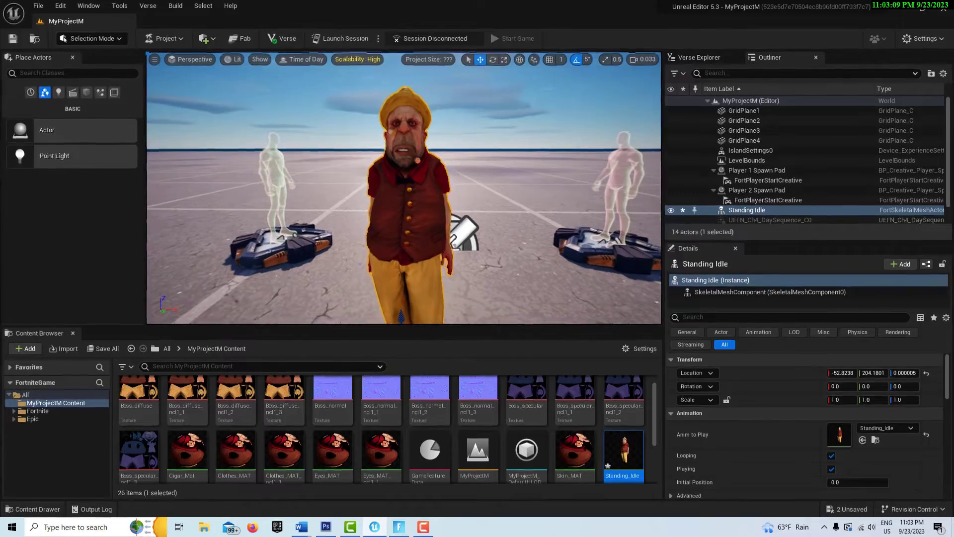
{"action": "scroll", "coordinate": [444, 431], "scroll_direction": "down", "scroll_amount": 2}
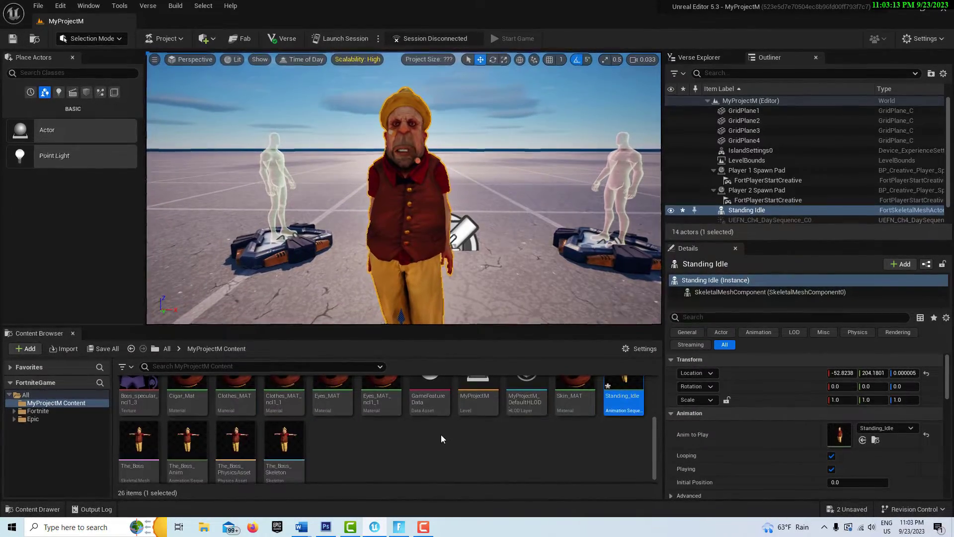
{"action": "scroll", "coordinate": [441, 434], "scroll_direction": "down", "scroll_amount": 1}
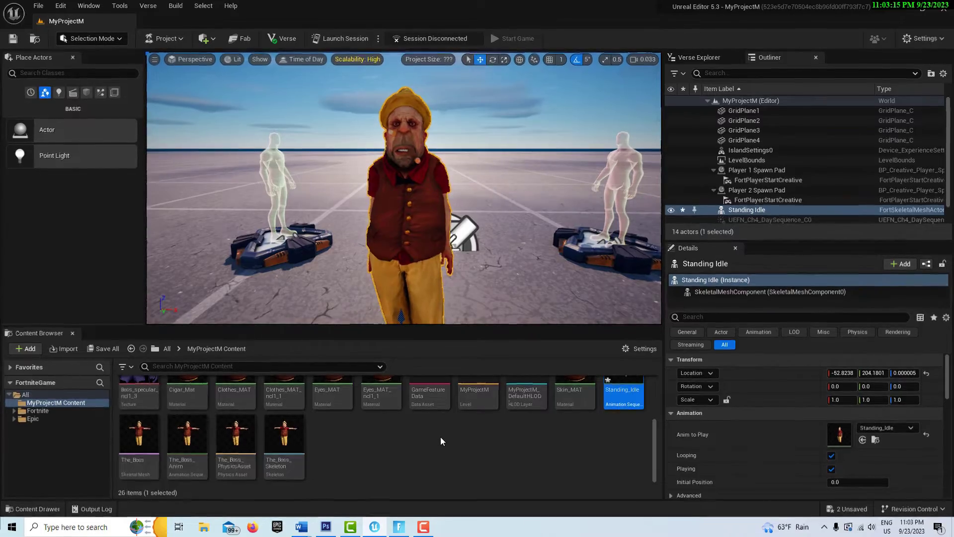
{"action": "scroll", "coordinate": [440, 436], "scroll_direction": "up", "scroll_amount": 1}
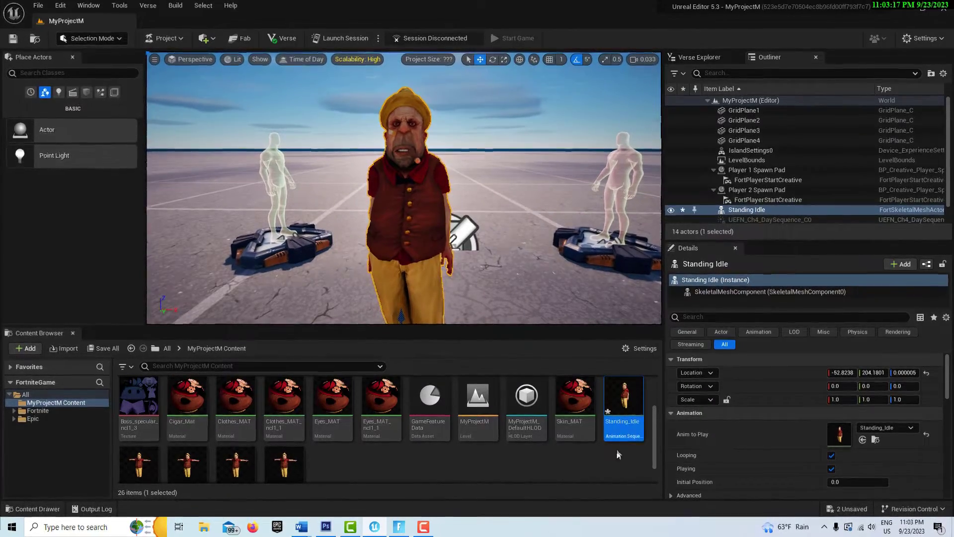
{"action": "mouse_move", "coordinate": [628, 404]}
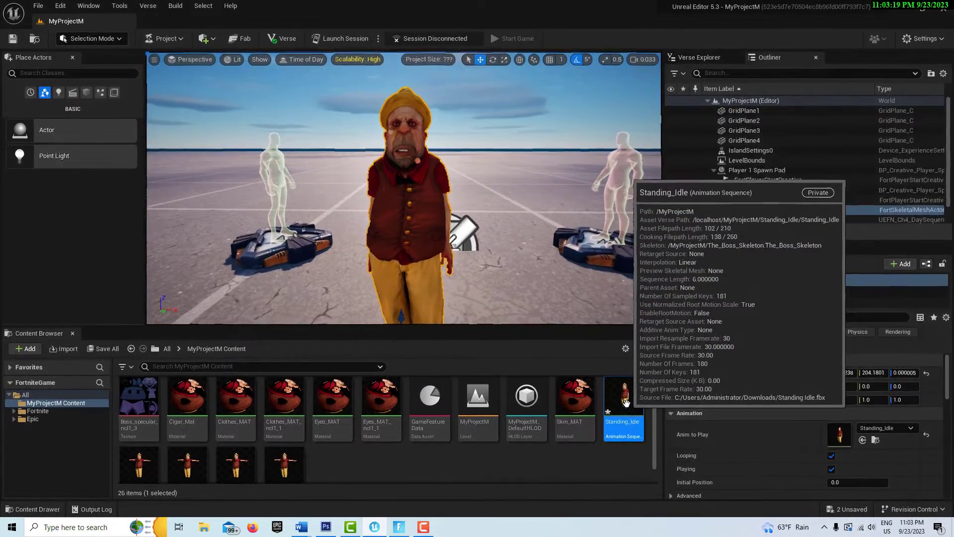
{"action": "double_click", "coordinate": [625, 397]}
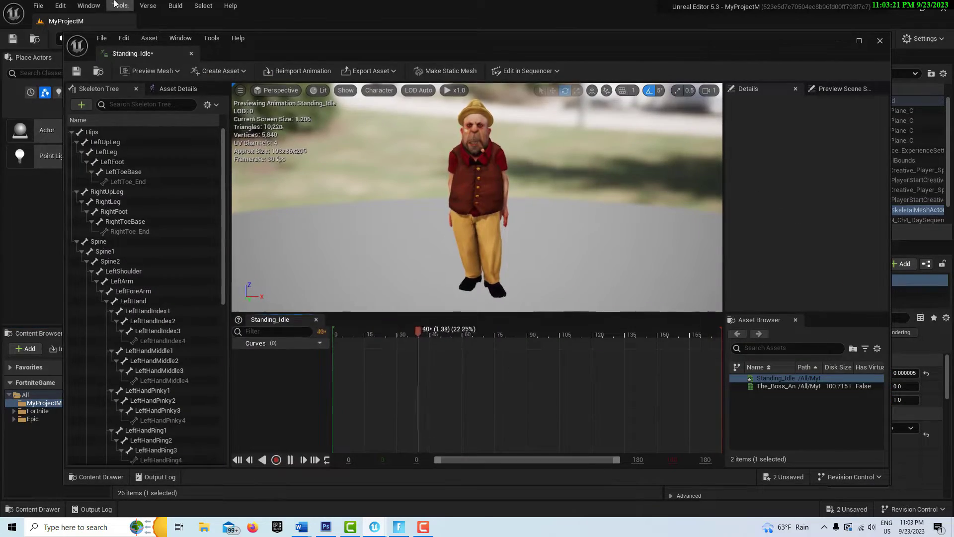
Dock the Standing_Idle editor as a main-window tab and pause its preview
{"action": "left_click_drag", "start_coordinate": [149, 54], "coordinate": [177, 21]}
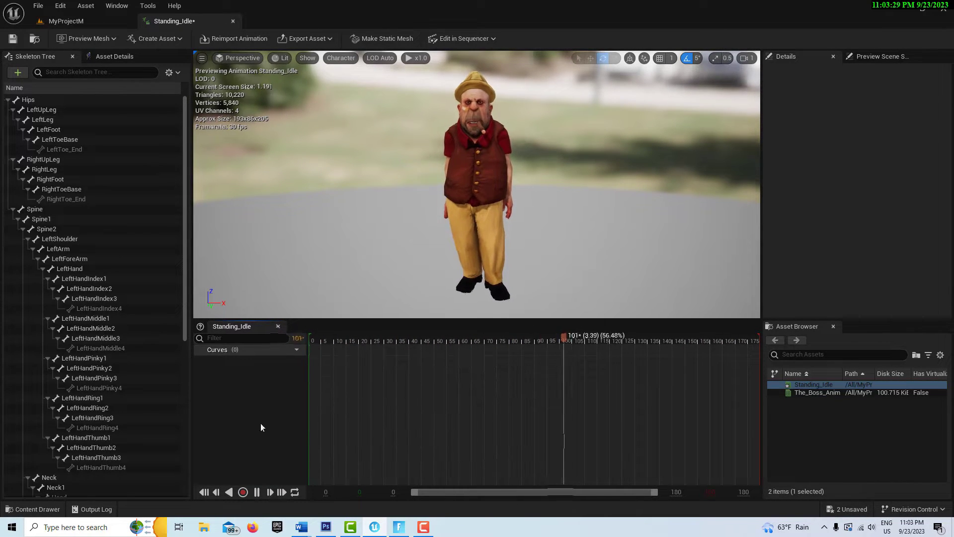
{"action": "left_click", "coordinate": [256, 492]}
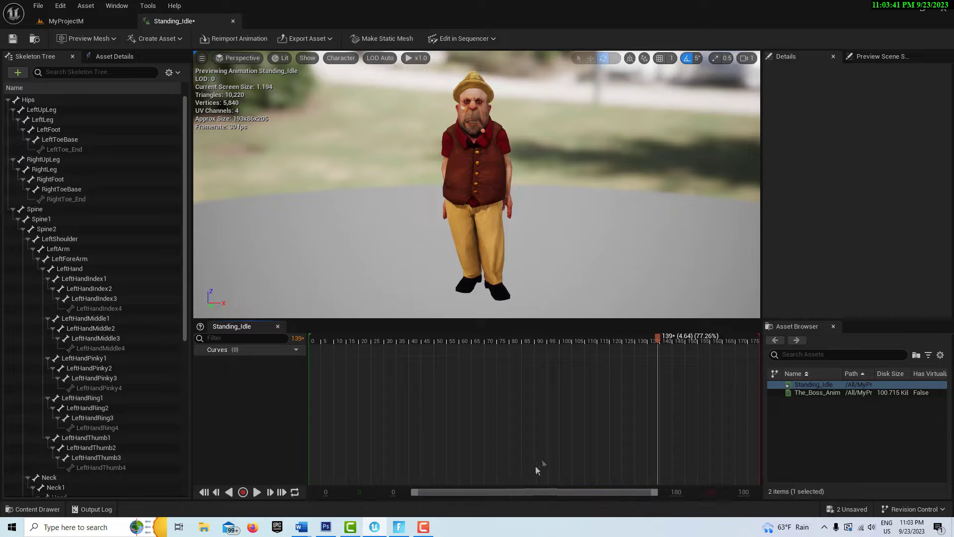
At frame 0, rotate the RightShoulder bone to swing the right arm away from the body
{"action": "left_click", "coordinate": [204, 492]}
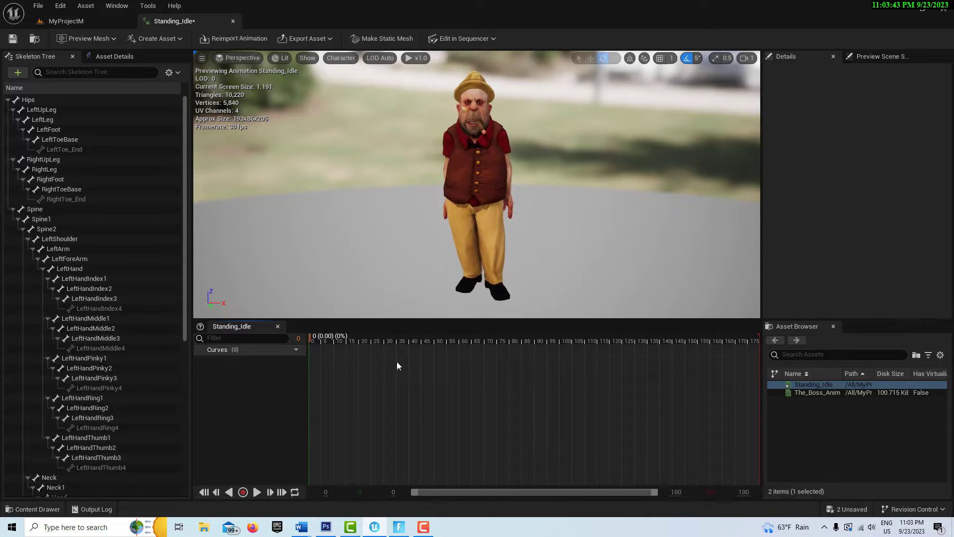
{"action": "scroll", "coordinate": [428, 186], "scroll_direction": "up", "scroll_amount": 5}
{"action": "scroll", "coordinate": [428, 187], "scroll_direction": "down", "scroll_amount": 3}
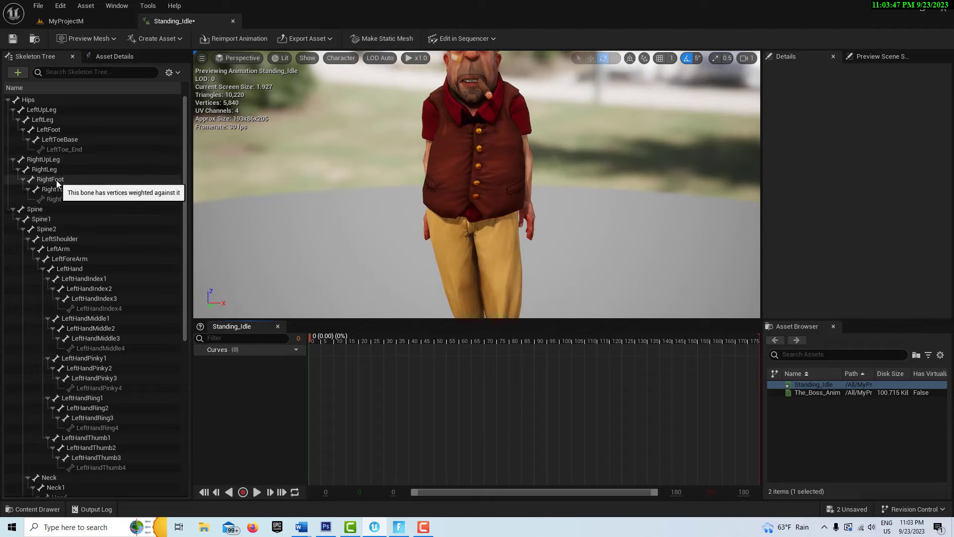
{"action": "scroll", "coordinate": [55, 181], "scroll_direction": "down", "scroll_amount": 5}
{"action": "scroll", "coordinate": [80, 251], "scroll_direction": "down", "scroll_amount": 4}
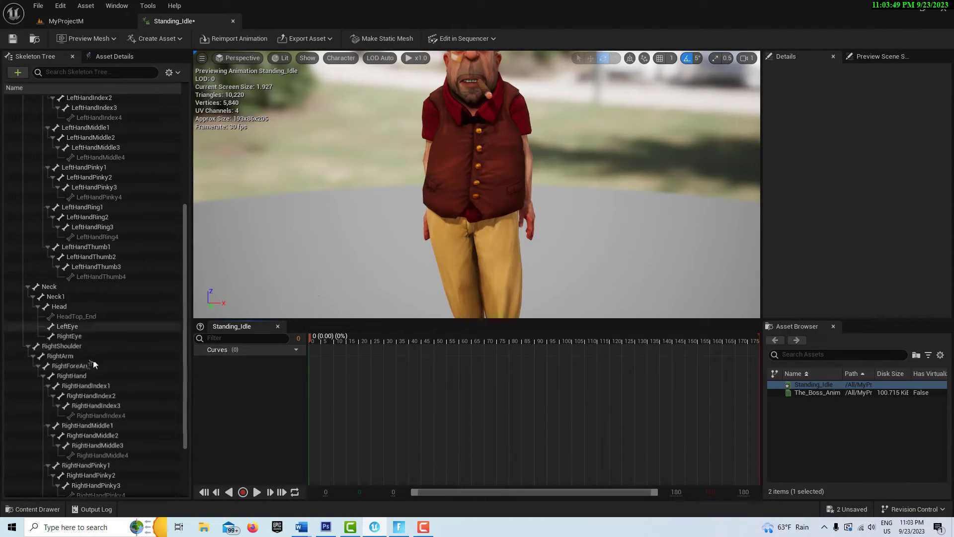
{"action": "left_click", "coordinate": [80, 347]}
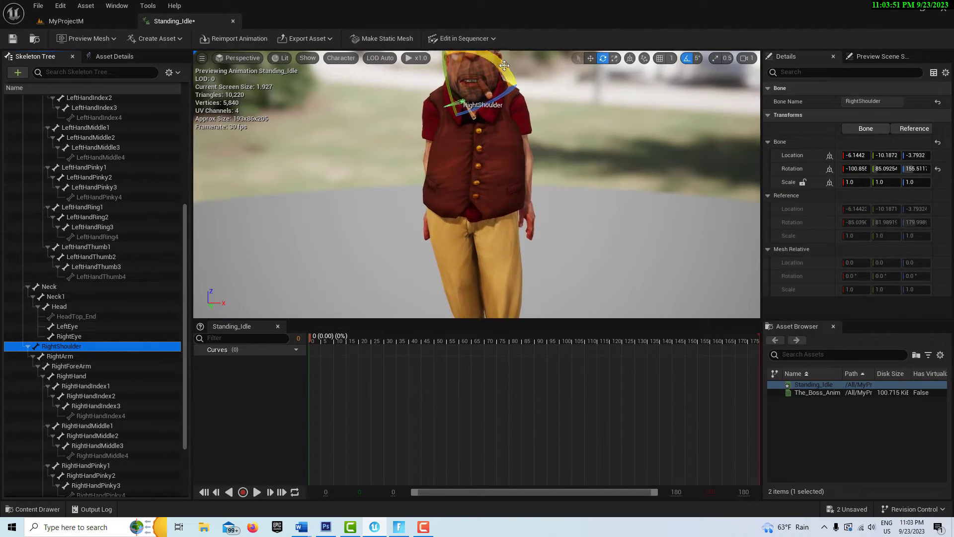
{"action": "left_click_drag", "start_coordinate": [503, 65], "coordinate": [510, 82]}
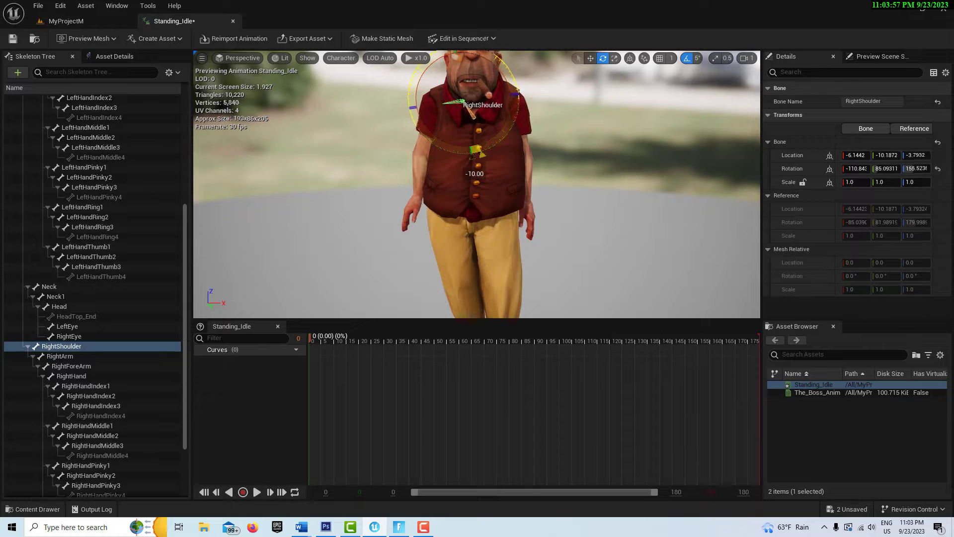
{"action": "left_click_drag", "start_coordinate": [511, 82], "coordinate": [514, 87]}
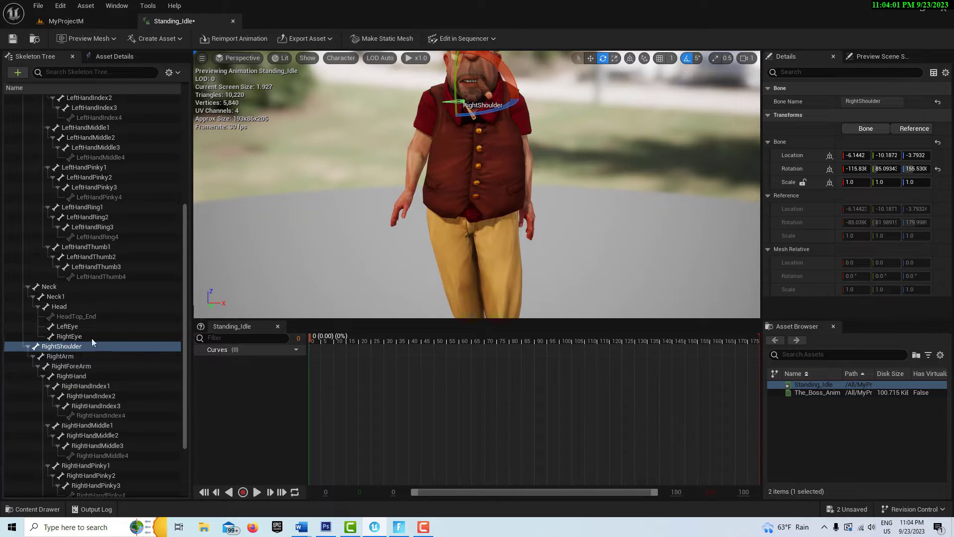
Rotate the RightForeArm bone 5 degrees and angle the RightHand bone outward
{"action": "left_click", "coordinate": [87, 368]}
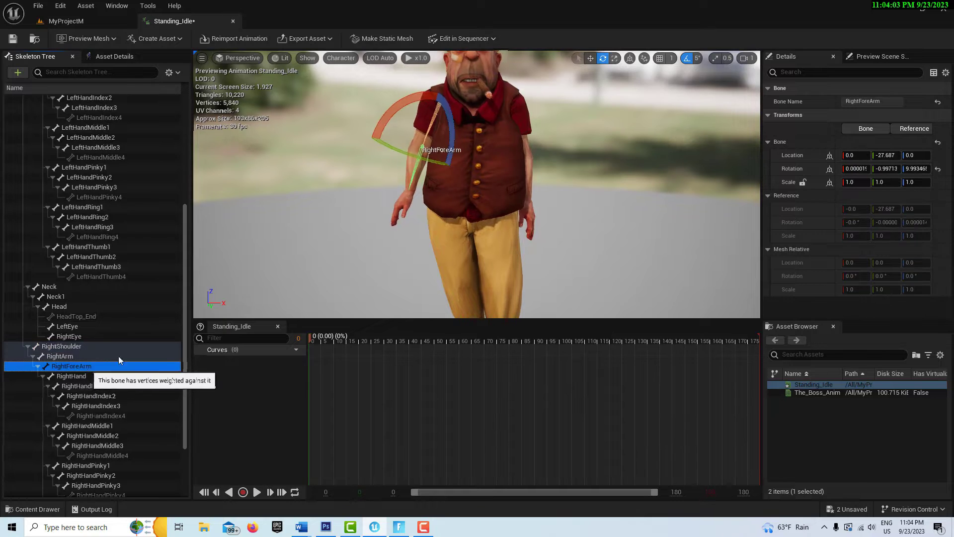
{"action": "left_click_drag", "start_coordinate": [411, 100], "coordinate": [426, 107]}
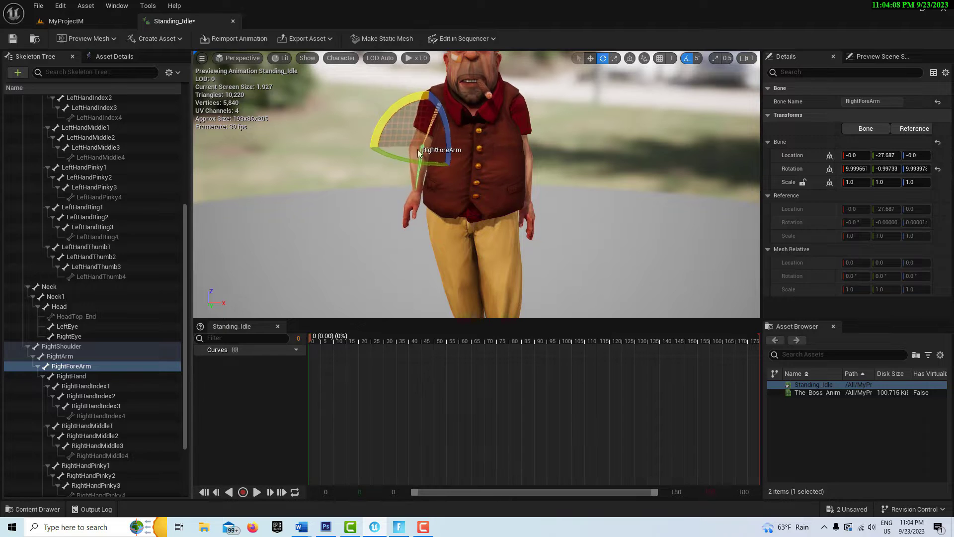
{"action": "left_click", "coordinate": [81, 376]}
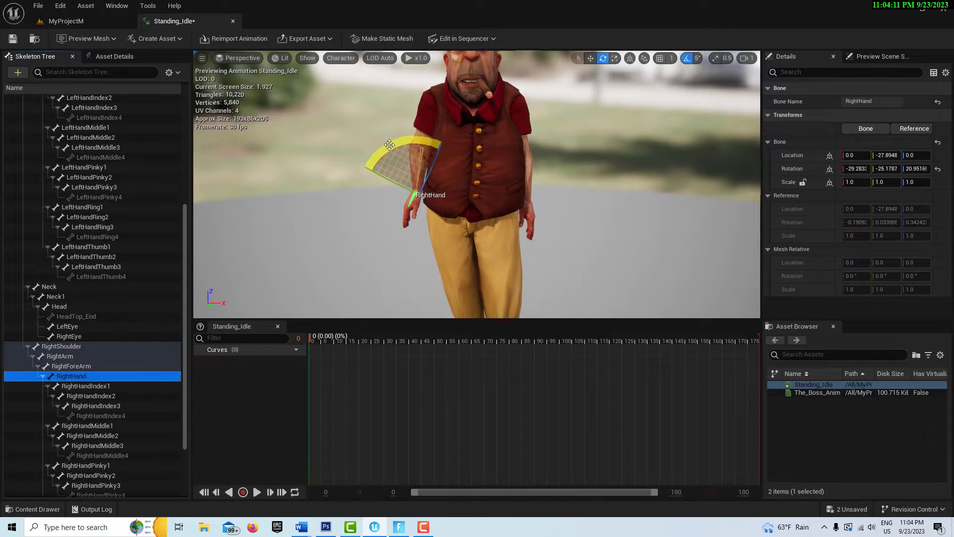
{"action": "left_click_drag", "start_coordinate": [389, 144], "coordinate": [390, 153]}
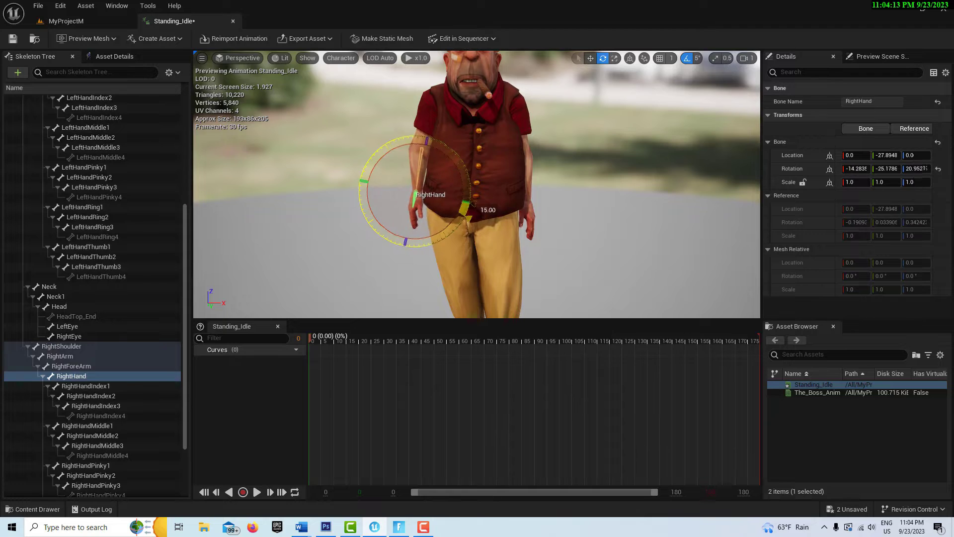
{"action": "left_click_drag", "start_coordinate": [467, 209], "coordinate": [467, 209]}
{"action": "scroll", "coordinate": [84, 318], "scroll_direction": "down", "scroll_amount": 2}
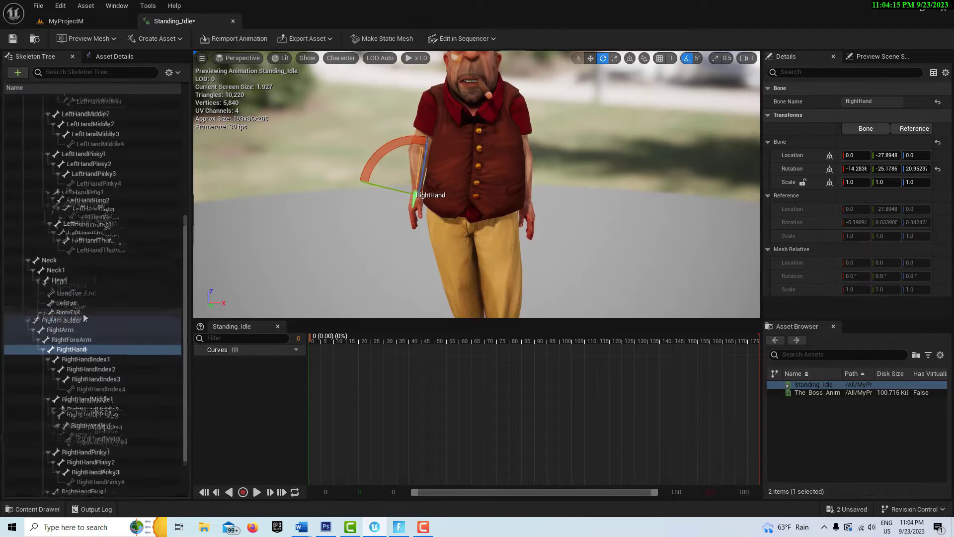
{"action": "scroll", "coordinate": [86, 308], "scroll_direction": "up", "scroll_amount": 5}
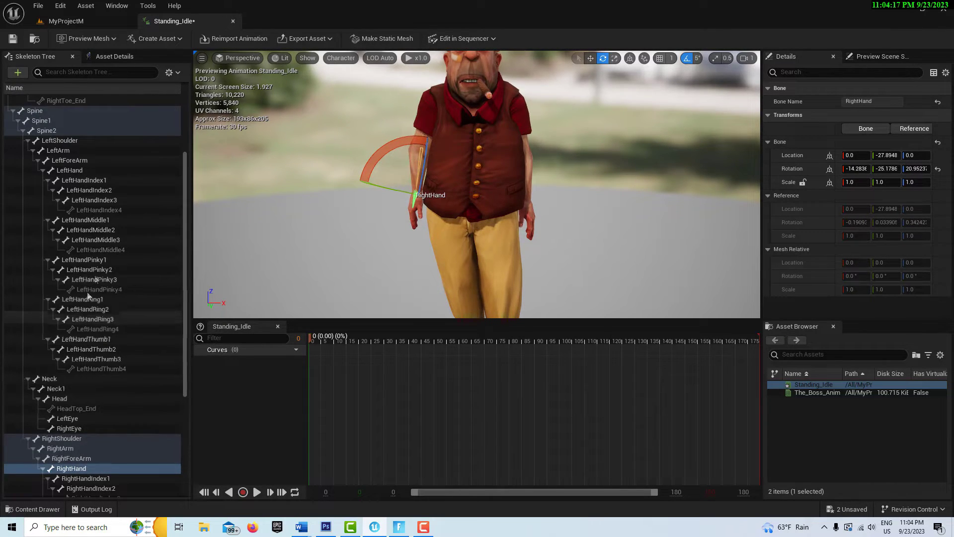
{"action": "left_click", "coordinate": [60, 140]}
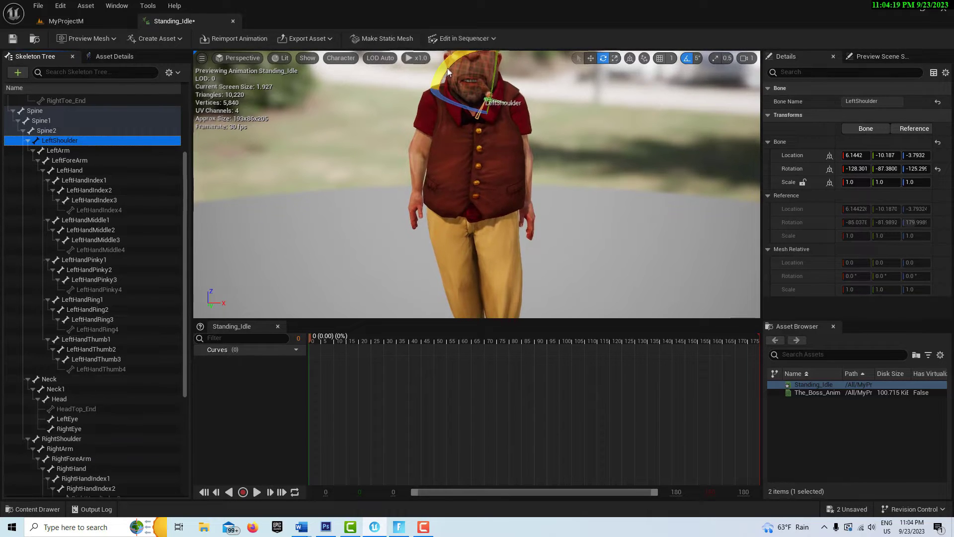
Rotate the LeftShoulder, LeftForeArm and LeftHand bones outward, then save Standing_Idle
{"action": "left_click_drag", "start_coordinate": [445, 70], "coordinate": [444, 79]}
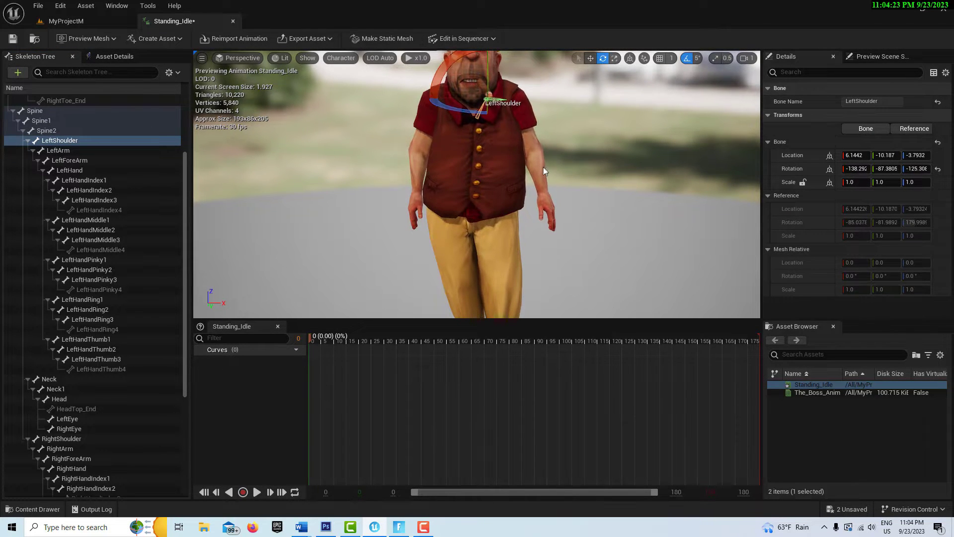
{"action": "left_click", "coordinate": [75, 160]}
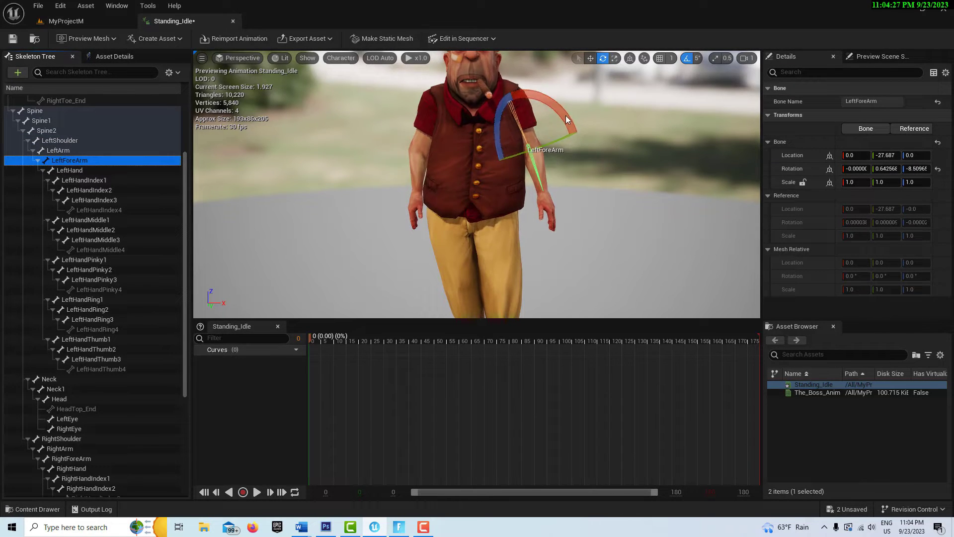
{"action": "left_click_drag", "start_coordinate": [567, 119], "coordinate": [569, 122]}
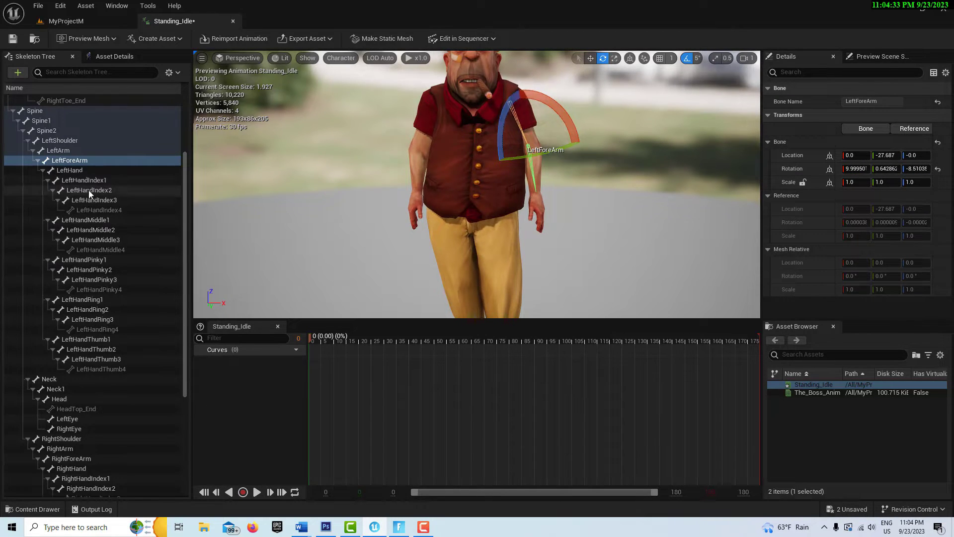
{"action": "left_click", "coordinate": [80, 171]}
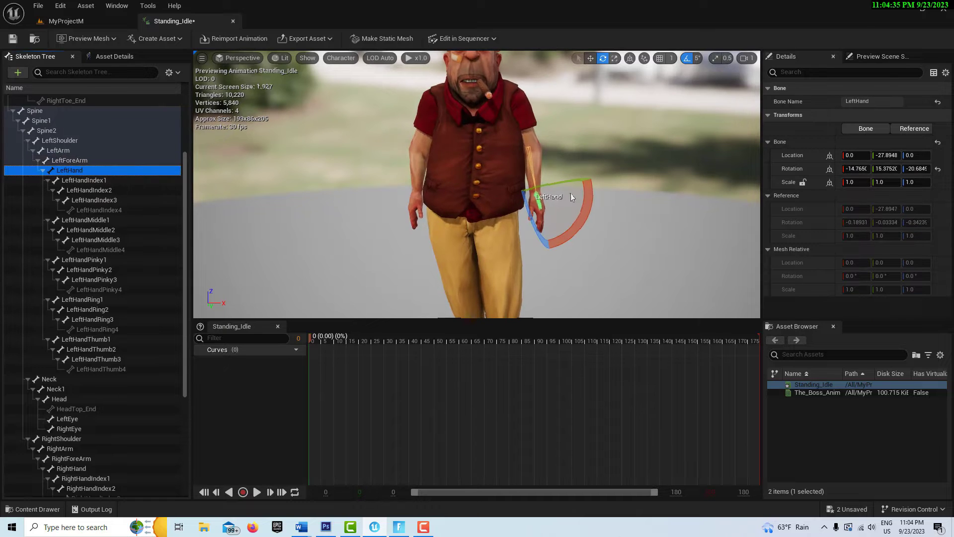
{"action": "left_click_drag", "start_coordinate": [597, 207], "coordinate": [604, 204]}
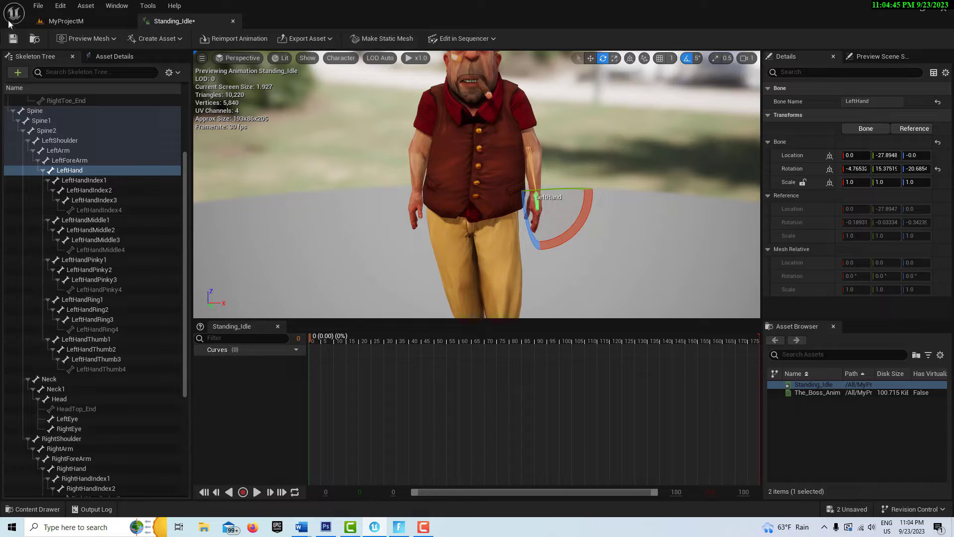
{"action": "left_click", "coordinate": [19, 41]}
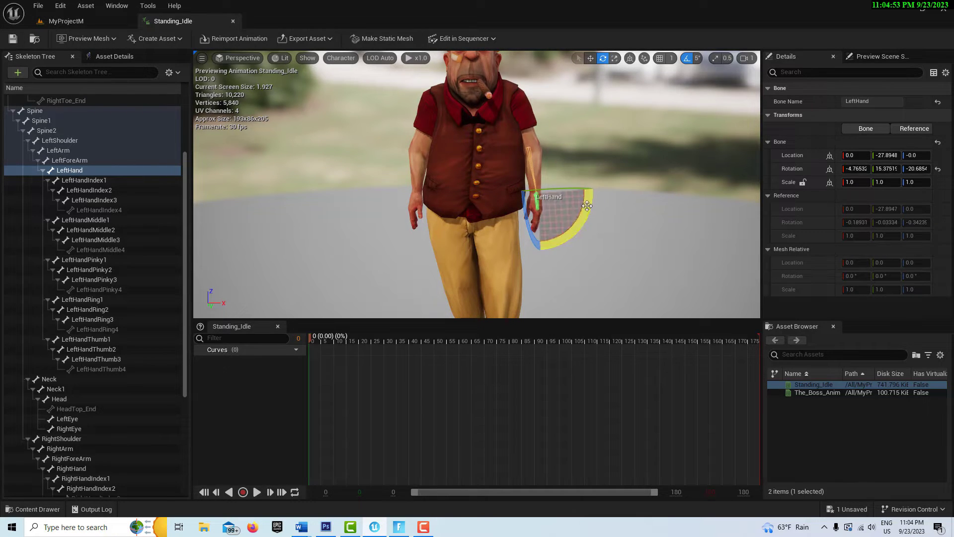
Play Standing_Idle to check the reposed arms, pausing at frame 39 (1.30 s)
{"action": "left_click", "coordinate": [258, 492]}
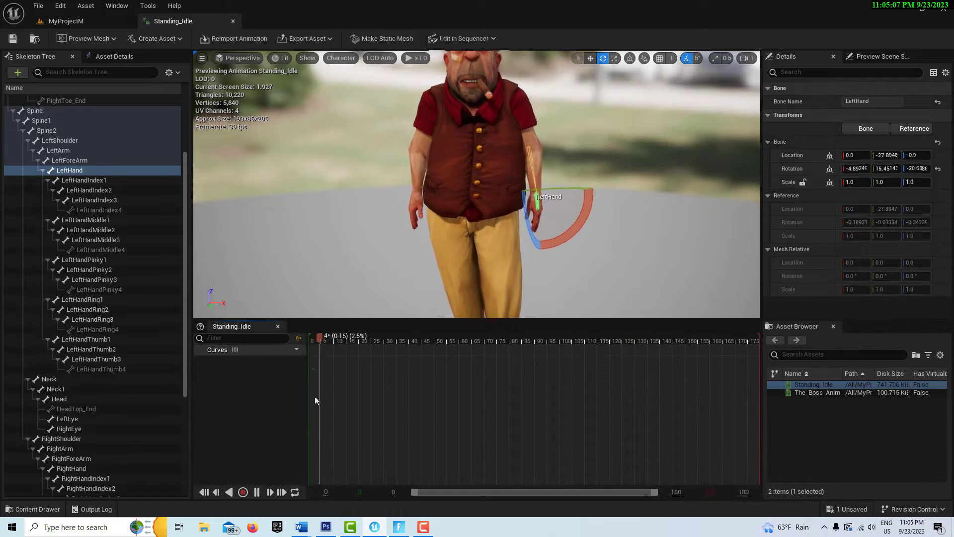
{"action": "left_click", "coordinate": [256, 492]}
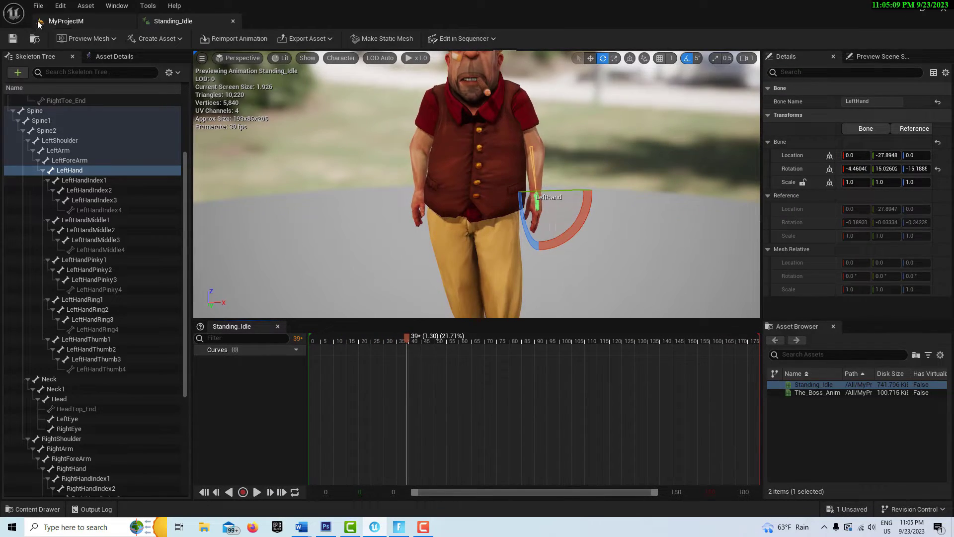
Delete the Standing Idle actor from the MyProjectM level, undoing a re-placed Standing_Idle copy
{"action": "left_click", "coordinate": [66, 21]}
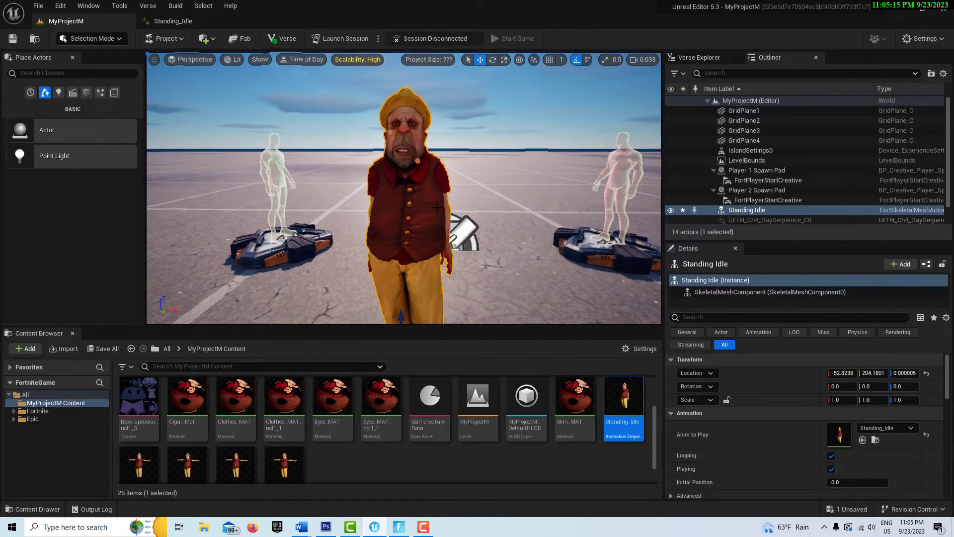
{"action": "key", "text": "Delete"}
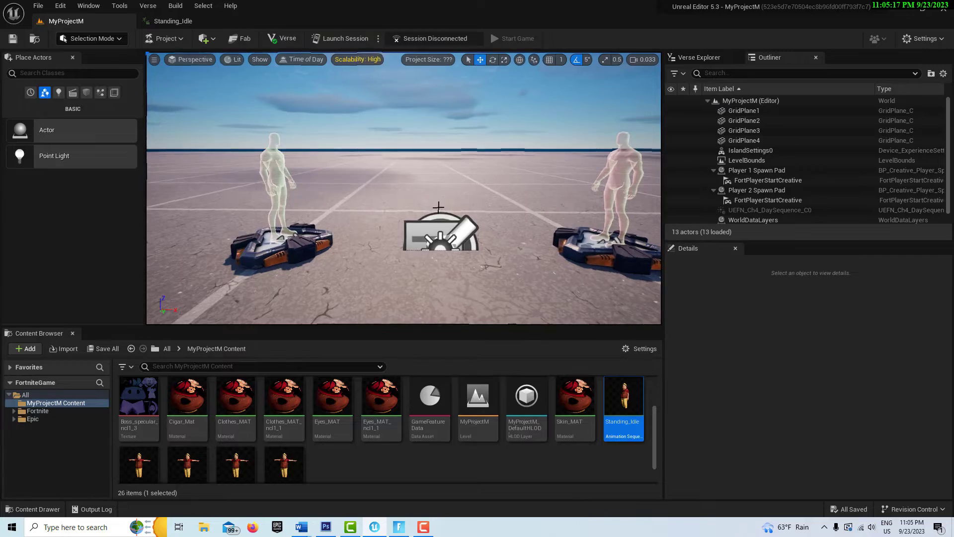
{"action": "left_click_drag", "start_coordinate": [621, 405], "coordinate": [425, 303]}
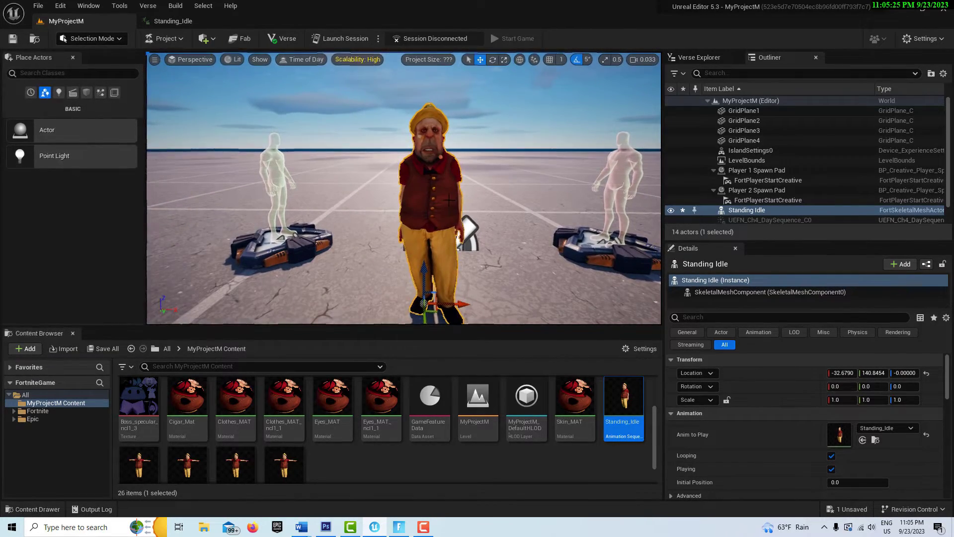
{"action": "key", "text": "ctrl+z"}
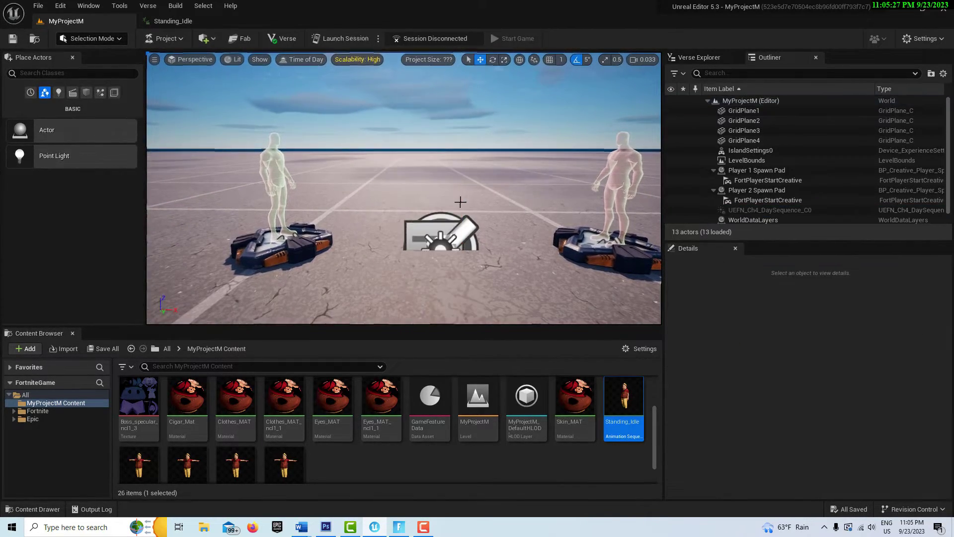
Rewind Standing_Idle to frame 0 and start recording into MyProjectM Content as NewAnimation
{"action": "left_click", "coordinate": [171, 21]}
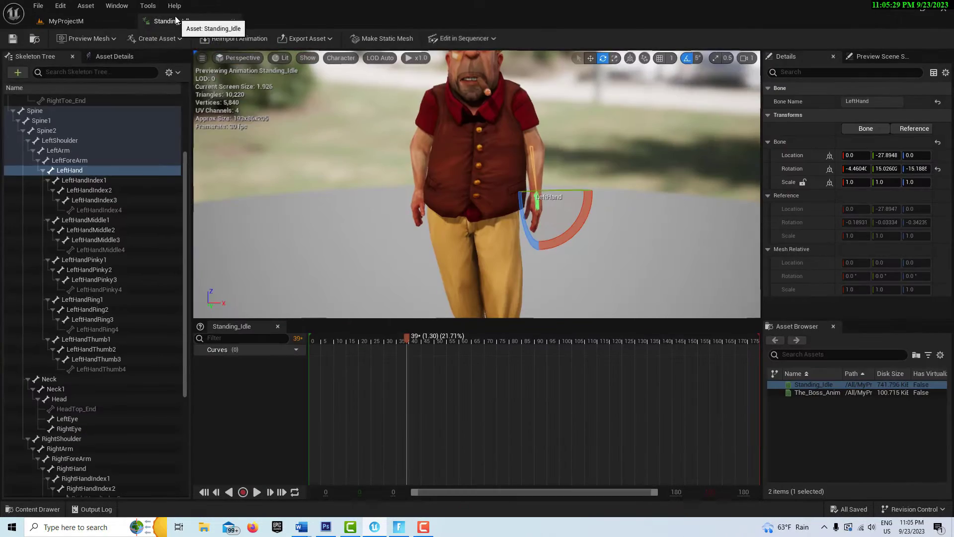
{"action": "scroll", "coordinate": [492, 145], "scroll_direction": "down", "scroll_amount": 5}
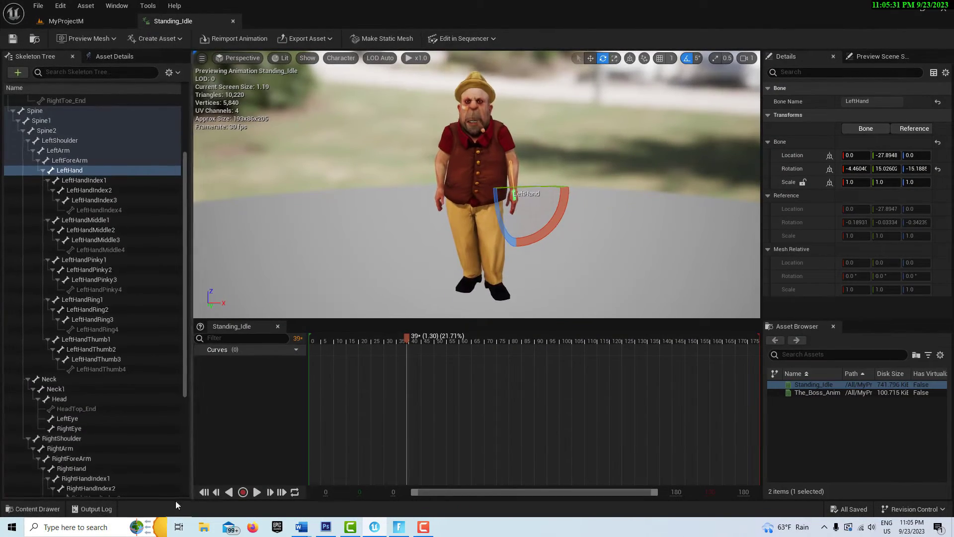
{"action": "left_click", "coordinate": [204, 492]}
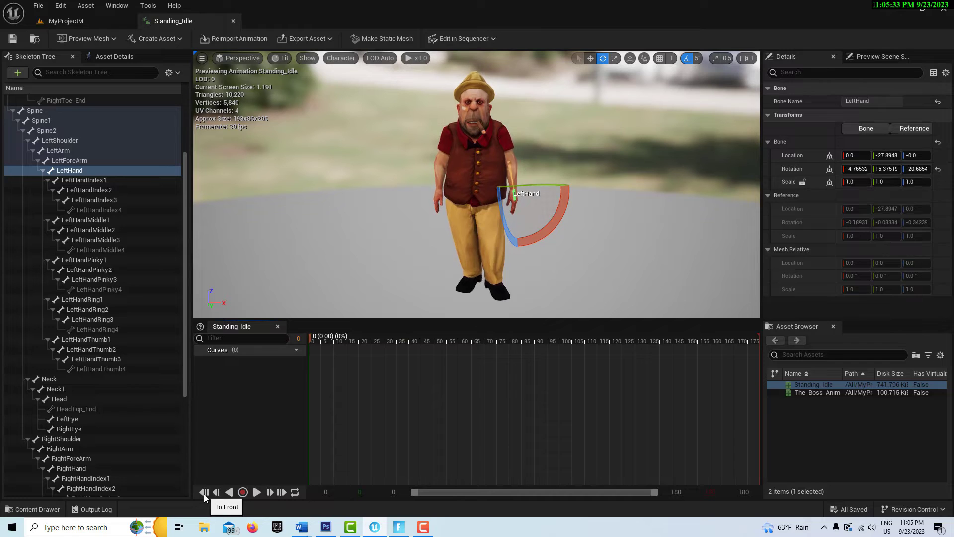
{"action": "left_click", "coordinate": [243, 492]}
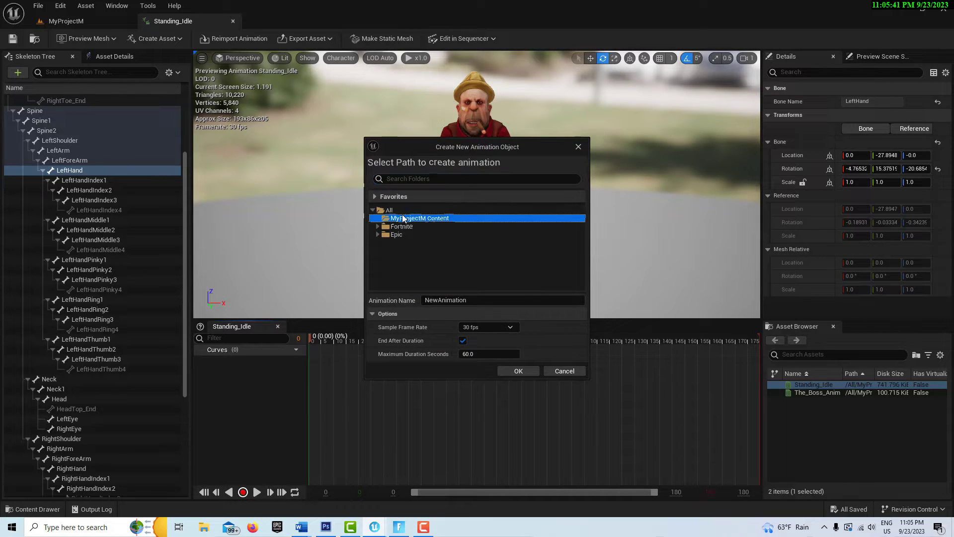
{"action": "left_click", "coordinate": [460, 219]}
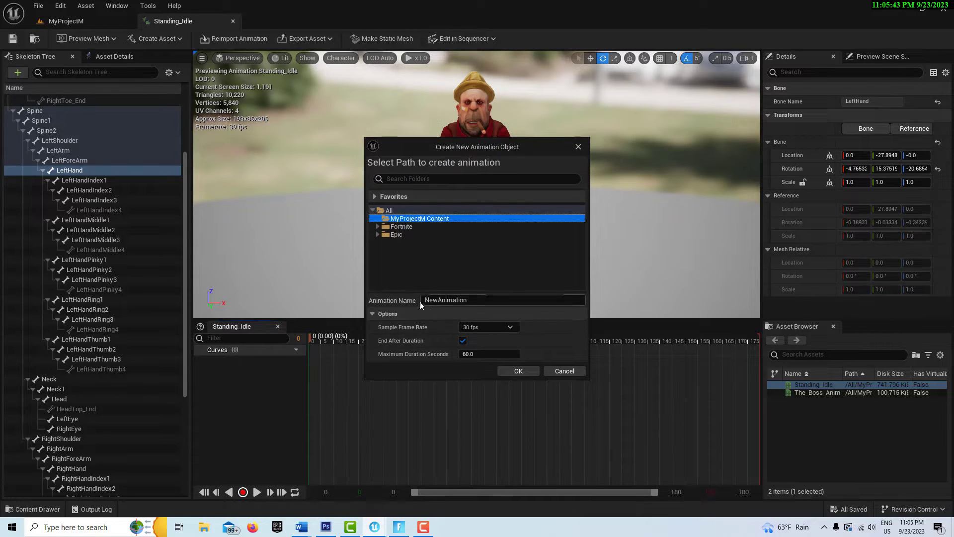
Record NewAnimation at 30 fps as the idle plays, stopping at 10.433 s (314 keys)
{"action": "left_click", "coordinate": [517, 372]}
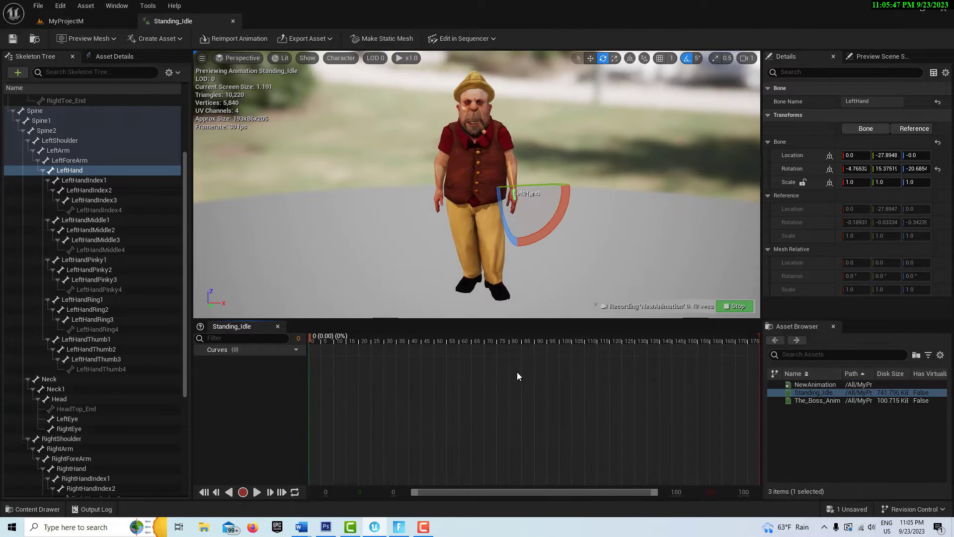
{"action": "left_click", "coordinate": [257, 491]}
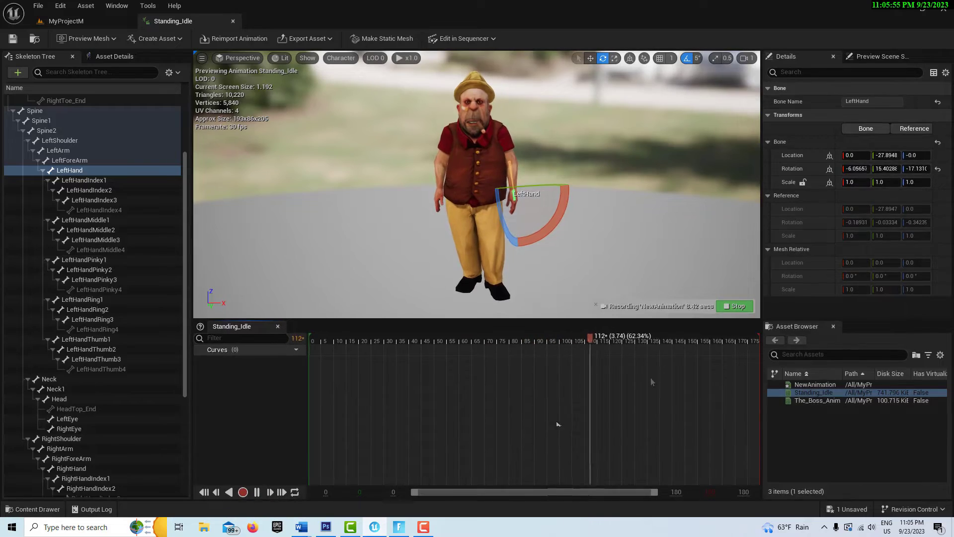
{"action": "left_click", "coordinate": [738, 306]}
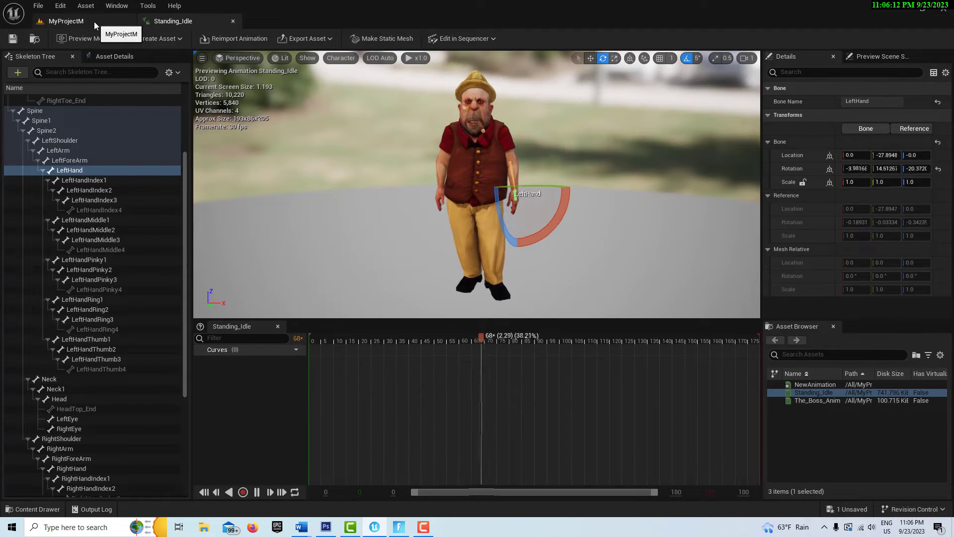
{"action": "left_click", "coordinate": [257, 492]}
Drag NewAnimation from MyProjectM Content into the level between the two spawn pads
{"action": "left_click", "coordinate": [66, 21]}
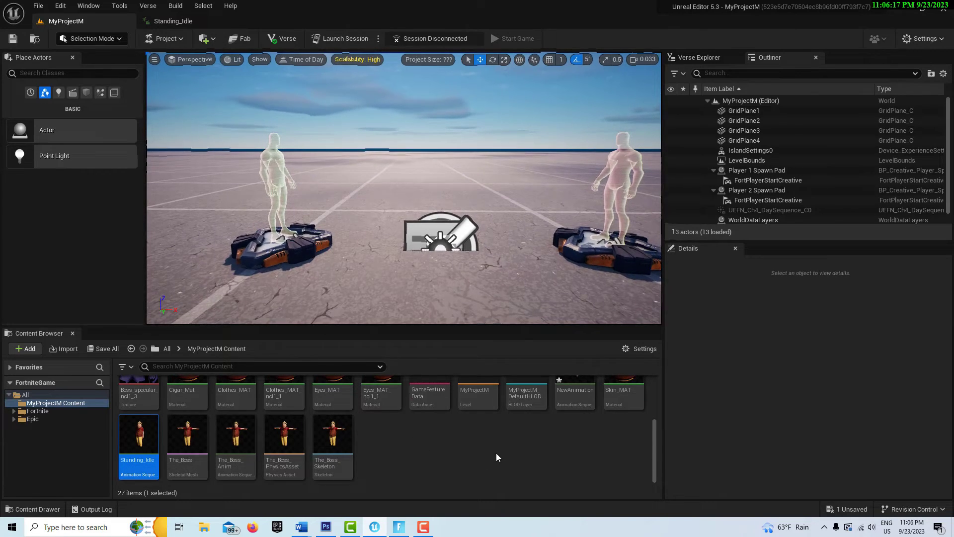
{"action": "scroll", "coordinate": [546, 451], "scroll_direction": "up", "scroll_amount": 1}
{"action": "left_click_drag", "start_coordinate": [566, 438], "coordinate": [433, 292]}
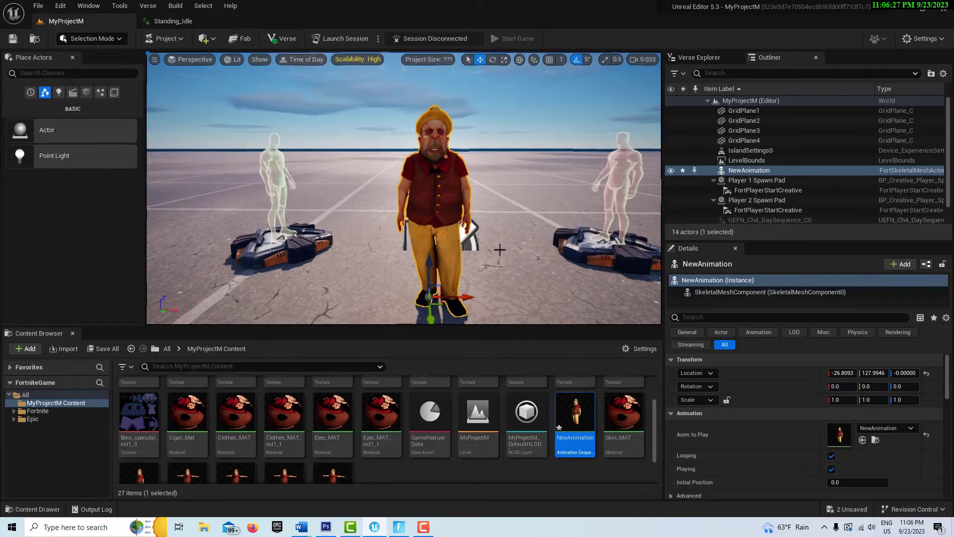
{"action": "scroll", "coordinate": [499, 249], "scroll_direction": "up", "scroll_amount": 5}
{"action": "scroll", "coordinate": [498, 248], "scroll_direction": "down", "scroll_amount": 5}
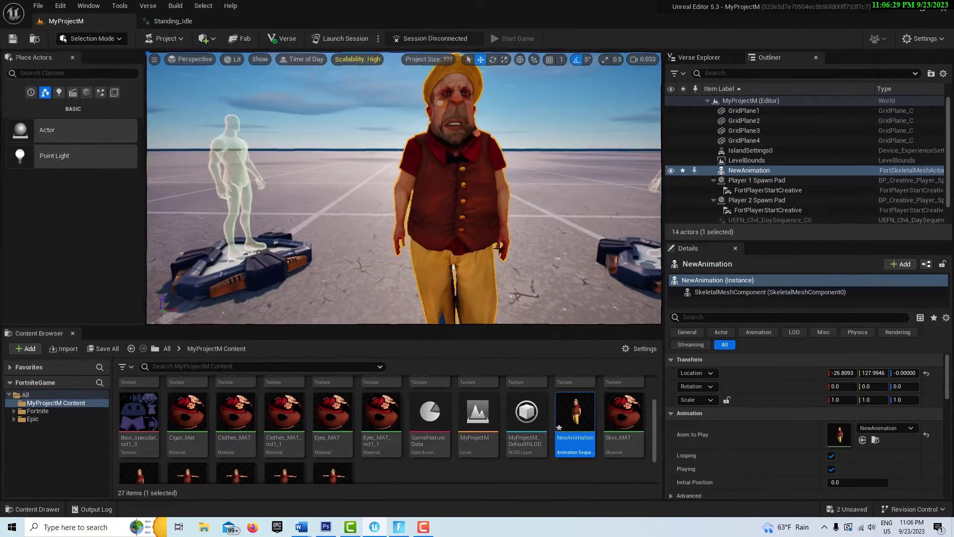
{"action": "scroll", "coordinate": [236, 438], "scroll_direction": "down", "scroll_amount": 2}
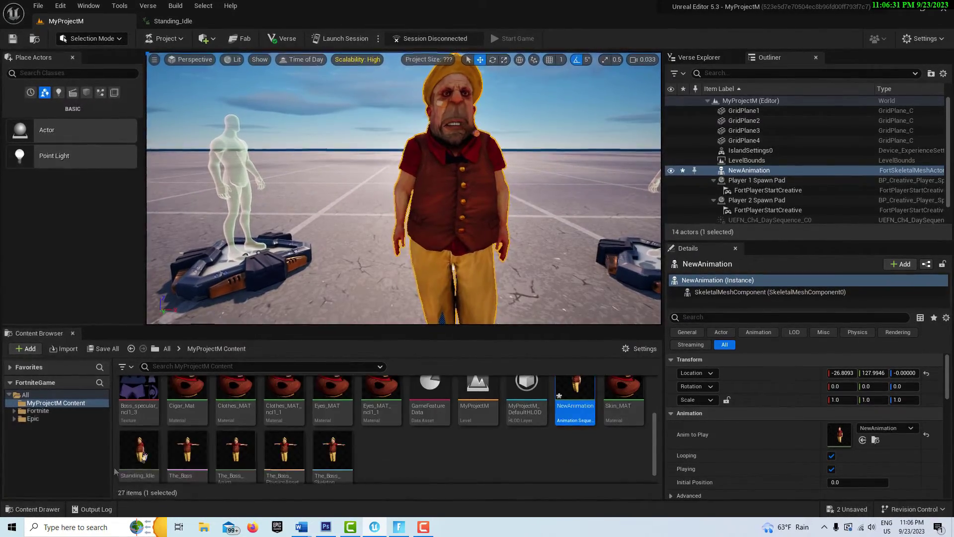
Save the level and NewAnimation, then launch a test session of the island
{"action": "left_click", "coordinate": [12, 40]}
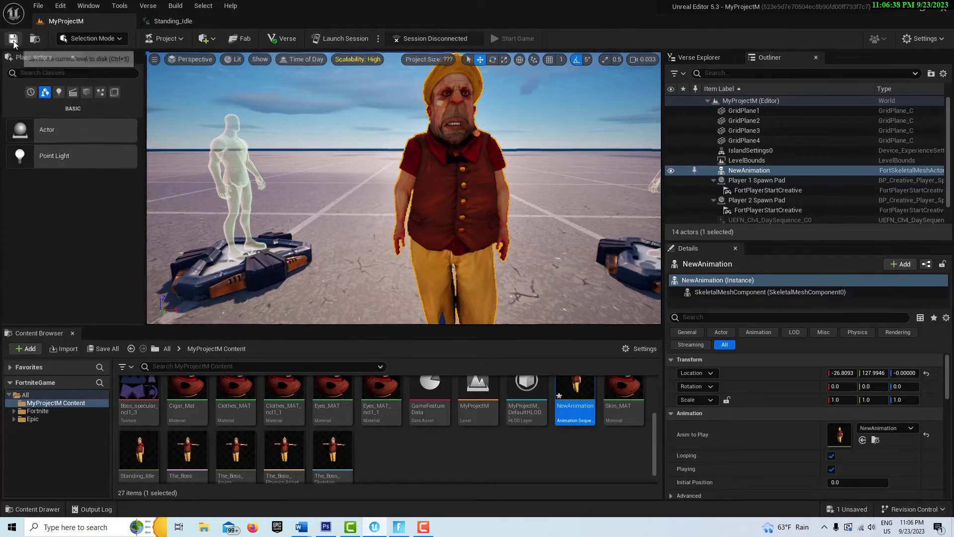
{"action": "left_click", "coordinate": [344, 42]}
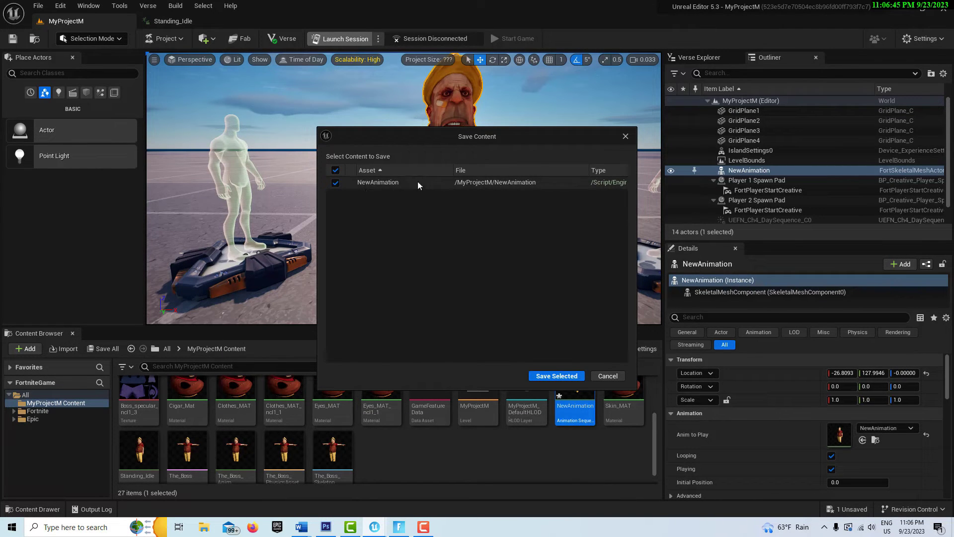
{"action": "left_click", "coordinate": [548, 377]}
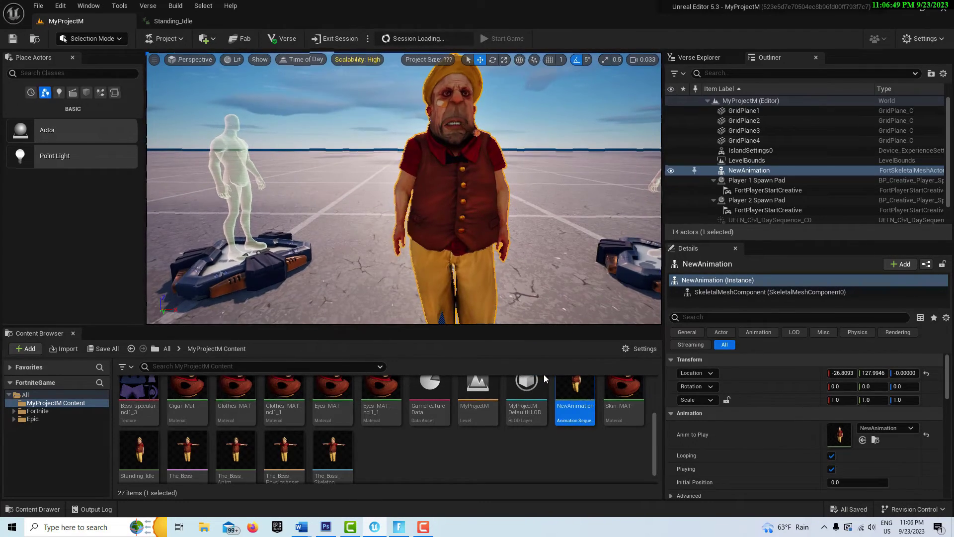